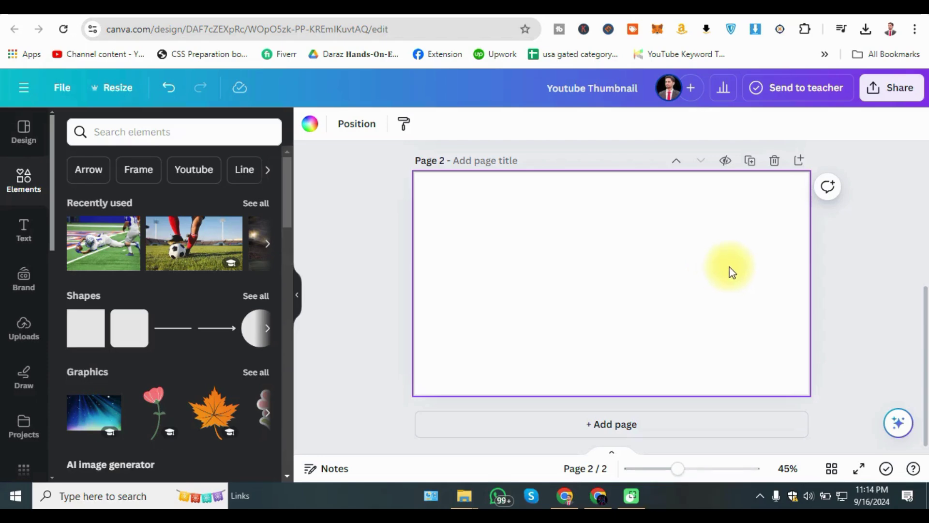
Search Elements for 'frame' and add the slanted rectangle frame from the Frames results to page 2
{"action": "left_click", "coordinate": [124, 136]}
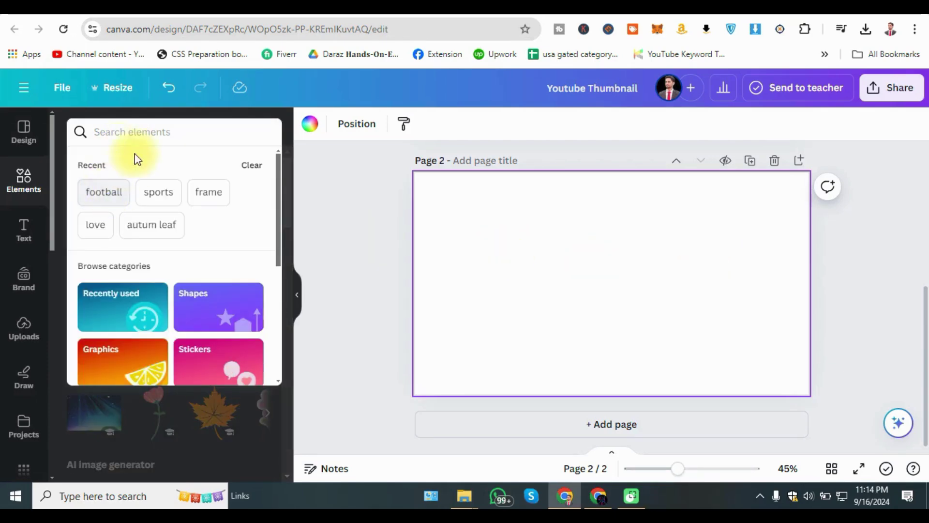
{"action": "left_click", "coordinate": [142, 139]}
{"action": "type", "text": "frame"}
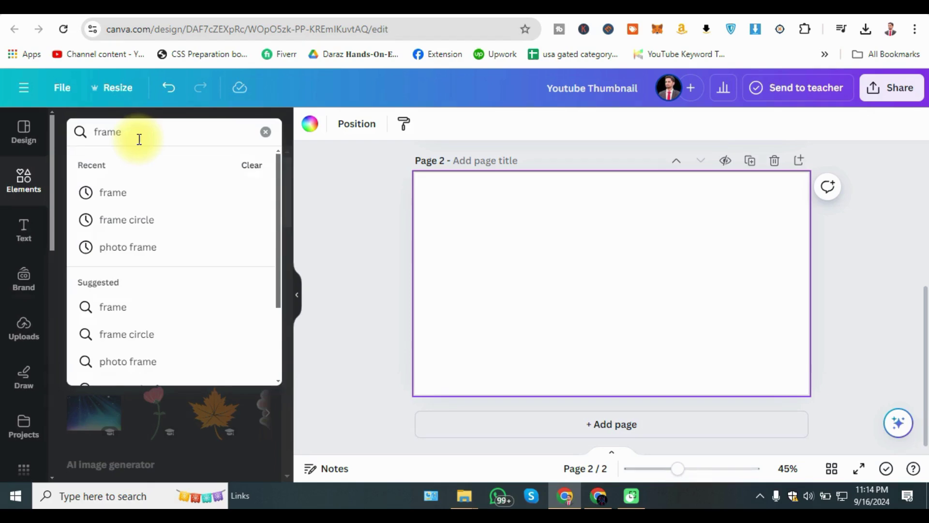
{"action": "key", "text": "Return"}
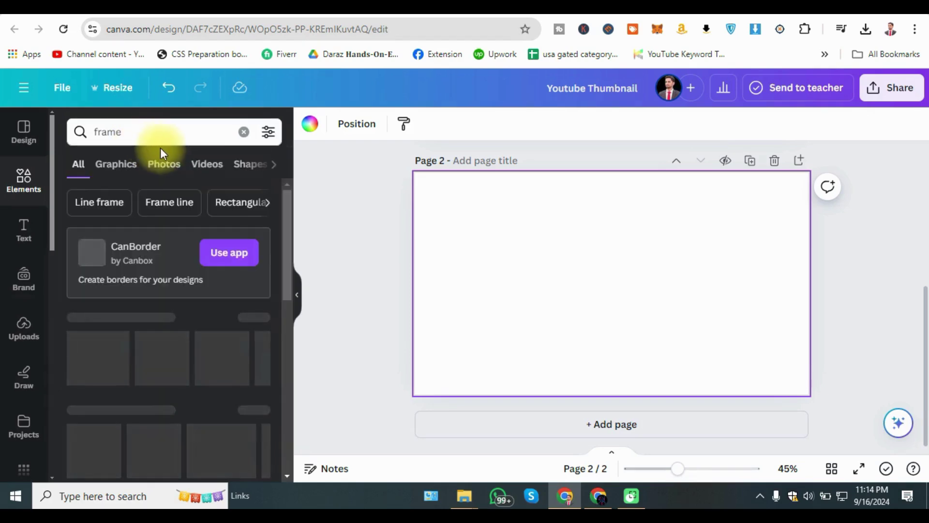
{"action": "left_click", "coordinate": [256, 317]}
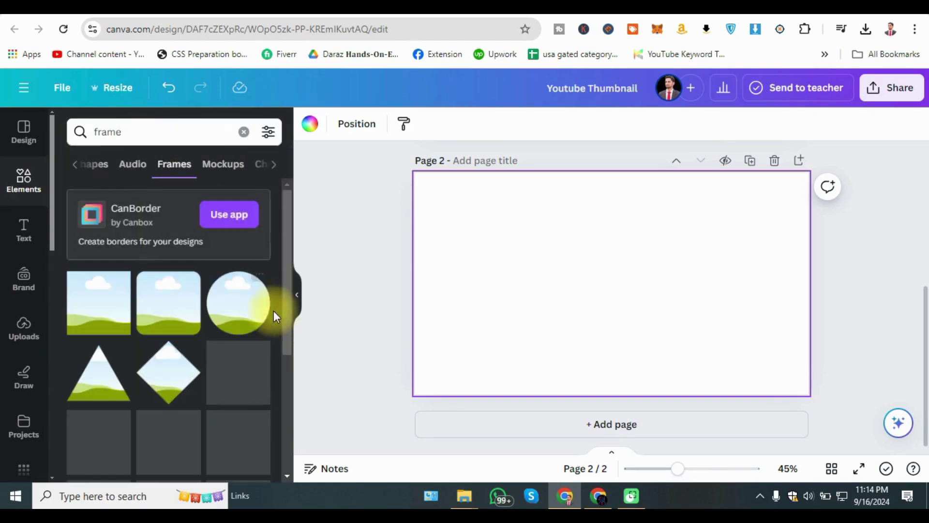
{"action": "scroll", "coordinate": [171, 271], "scroll_direction": "down", "scroll_amount": 2}
{"action": "scroll", "coordinate": [172, 269], "scroll_direction": "down", "scroll_amount": 2}
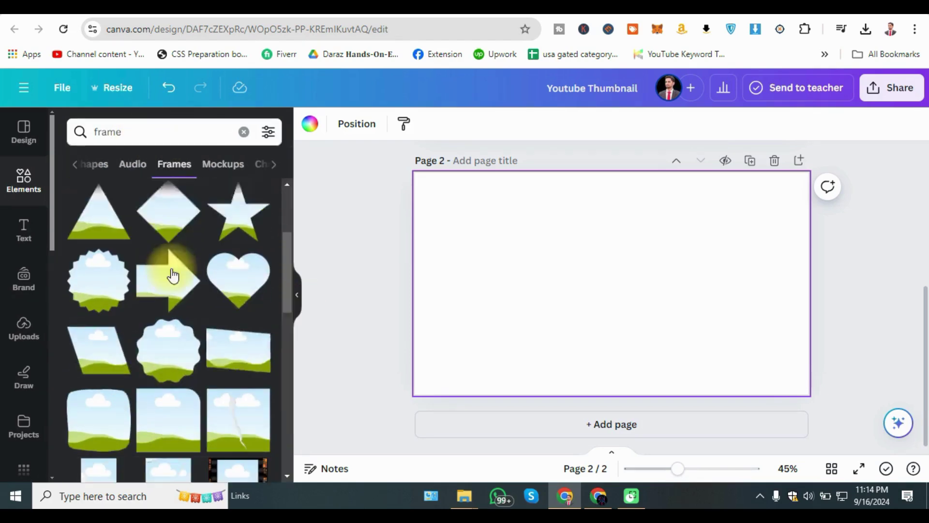
{"action": "scroll", "coordinate": [173, 276], "scroll_direction": "down", "scroll_amount": 1}
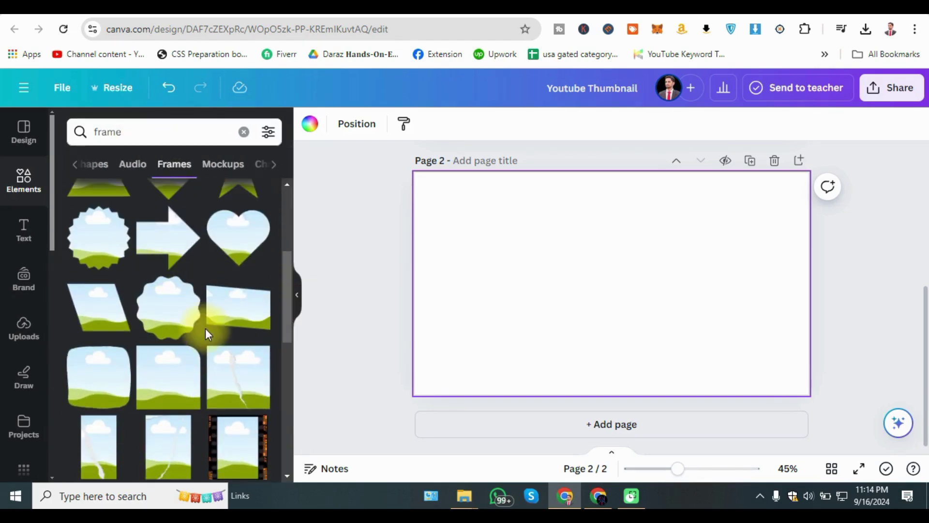
{"action": "left_click", "coordinate": [235, 317]}
Shrink the frame to about 123x86 px and duplicate it into a row of five
{"action": "mouse_move", "coordinate": [694, 228]}
{"action": "left_mouse_down"}
{"action": "mouse_move", "coordinate": [590, 299]}
{"action": "mouse_move", "coordinate": [466, 207]}
{"action": "left_mouse_up"}
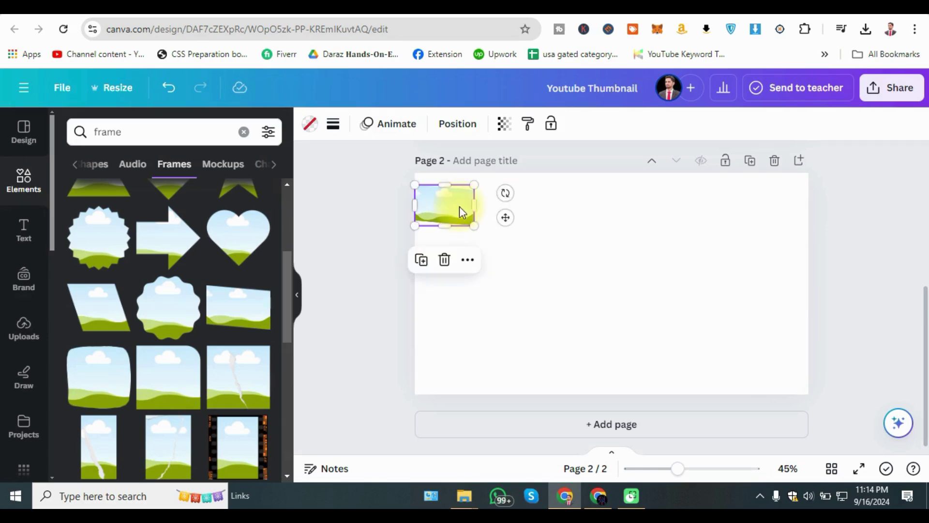
{"action": "left_click", "coordinate": [422, 266]}
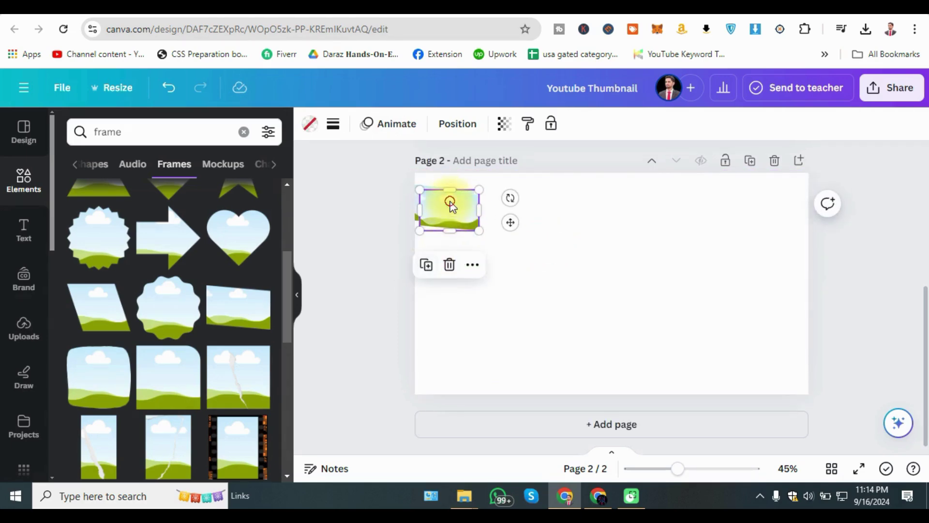
{"action": "left_click_drag", "start_coordinate": [450, 202], "coordinate": [520, 191]}
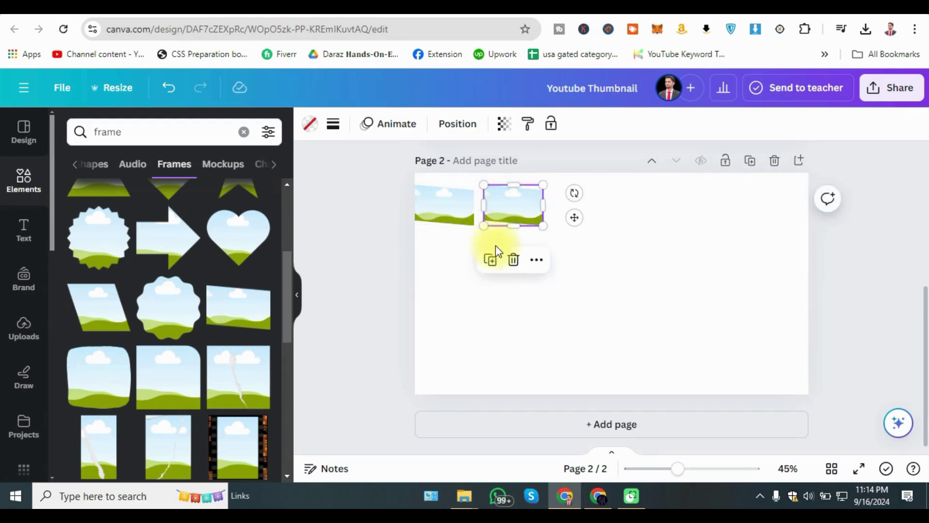
{"action": "left_click", "coordinate": [491, 258]}
{"action": "left_click", "coordinate": [559, 261]}
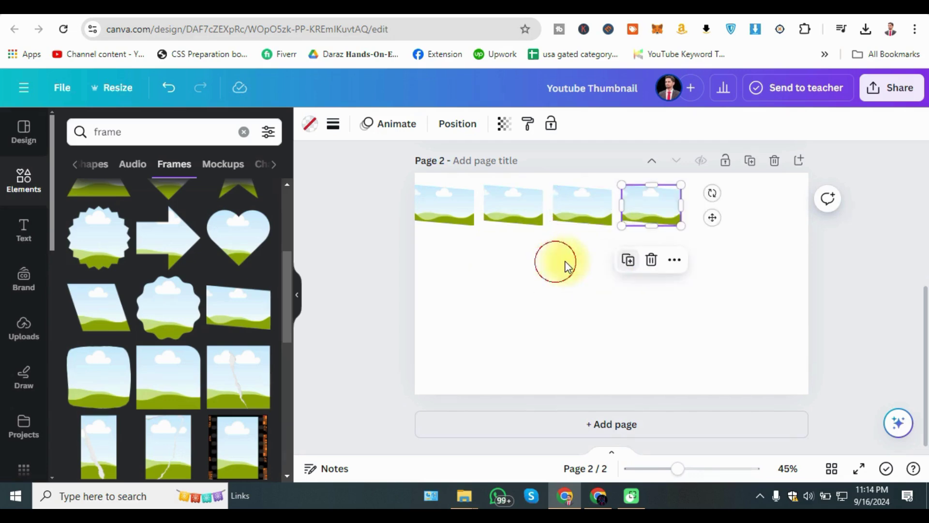
{"action": "left_click", "coordinate": [629, 261]}
{"action": "left_click", "coordinate": [699, 268]}
{"action": "left_click", "coordinate": [789, 260]}
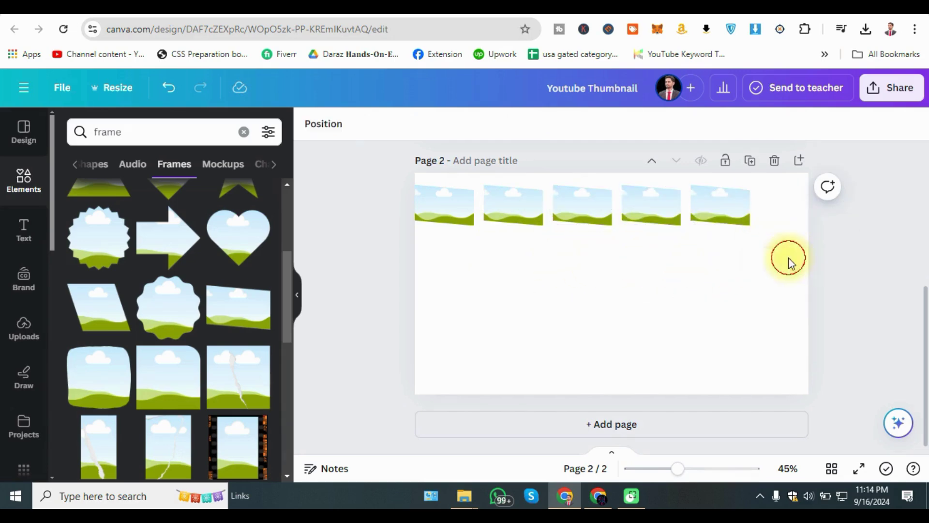
Duplicate the row of five frames into four stacked rows
{"action": "left_click_drag", "start_coordinate": [781, 212], "coordinate": [473, 222]}
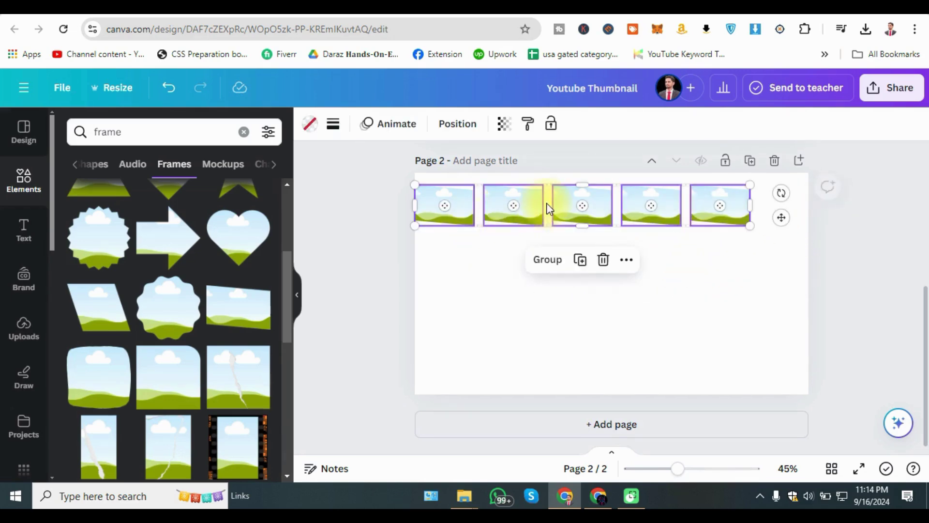
{"action": "left_click", "coordinate": [579, 260]}
{"action": "left_click_drag", "start_coordinate": [583, 207], "coordinate": [572, 254]}
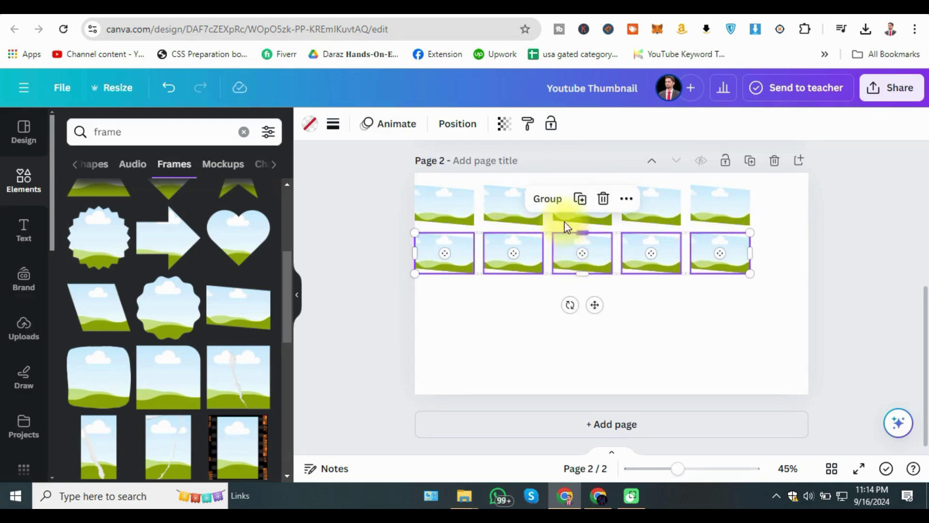
{"action": "left_click", "coordinate": [576, 207]}
{"action": "left_click", "coordinate": [579, 246]}
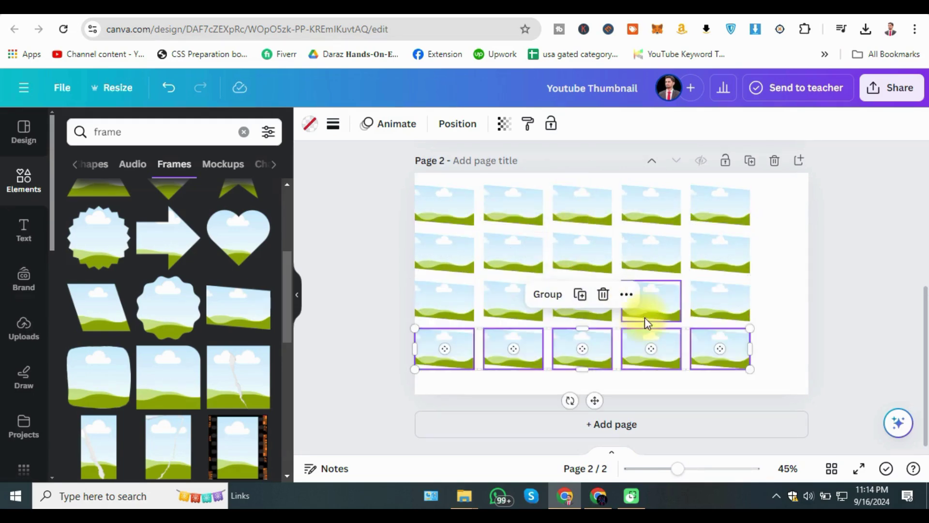
Enlarge the 20-frame grid slightly and centre it on the page
{"action": "left_click_drag", "start_coordinate": [782, 183], "coordinate": [473, 357]}
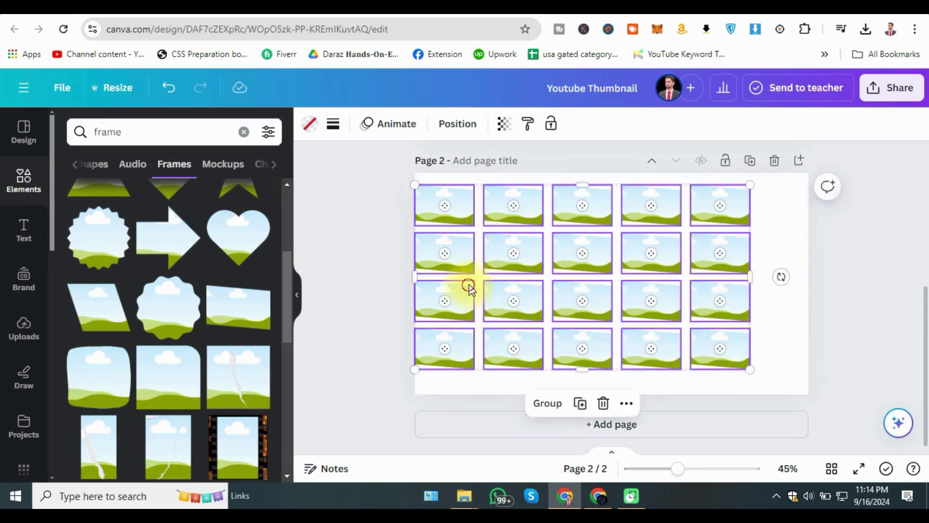
{"action": "left_click_drag", "start_coordinate": [466, 286], "coordinate": [491, 292]}
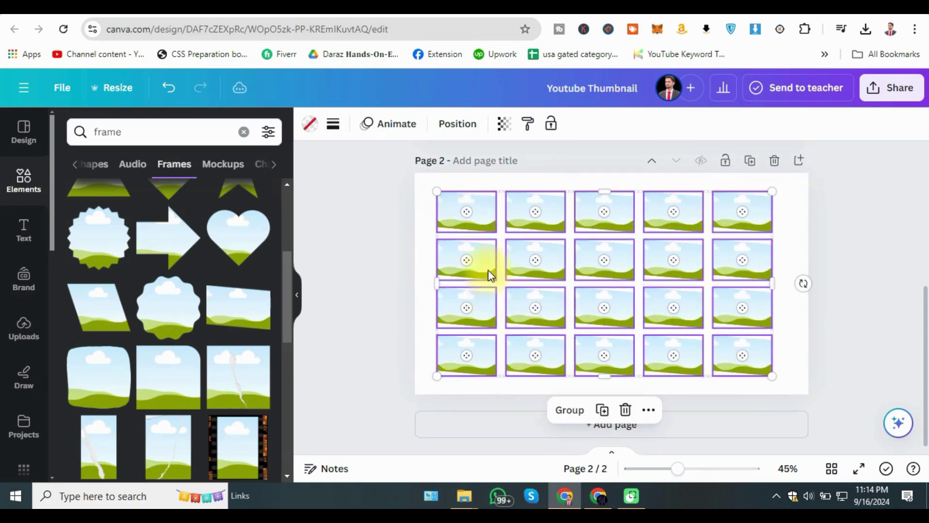
{"action": "left_click_drag", "start_coordinate": [440, 192], "coordinate": [435, 189]}
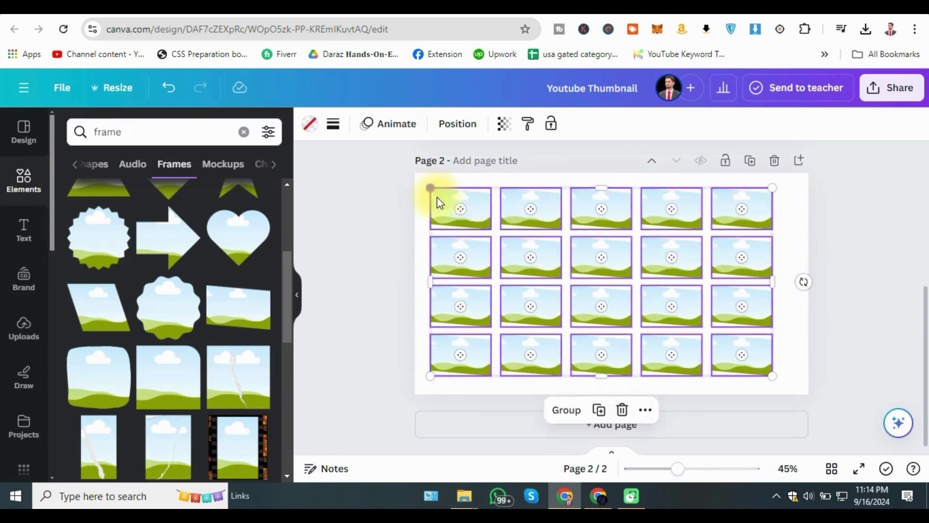
{"action": "left_click_drag", "start_coordinate": [483, 225], "coordinate": [498, 229]}
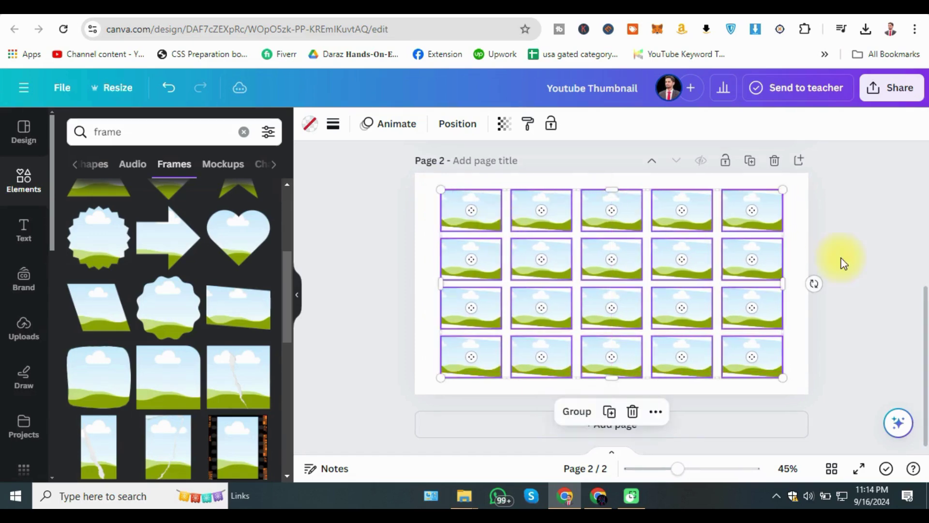
{"action": "left_click", "coordinate": [840, 263]}
{"action": "left_click", "coordinate": [477, 173]}
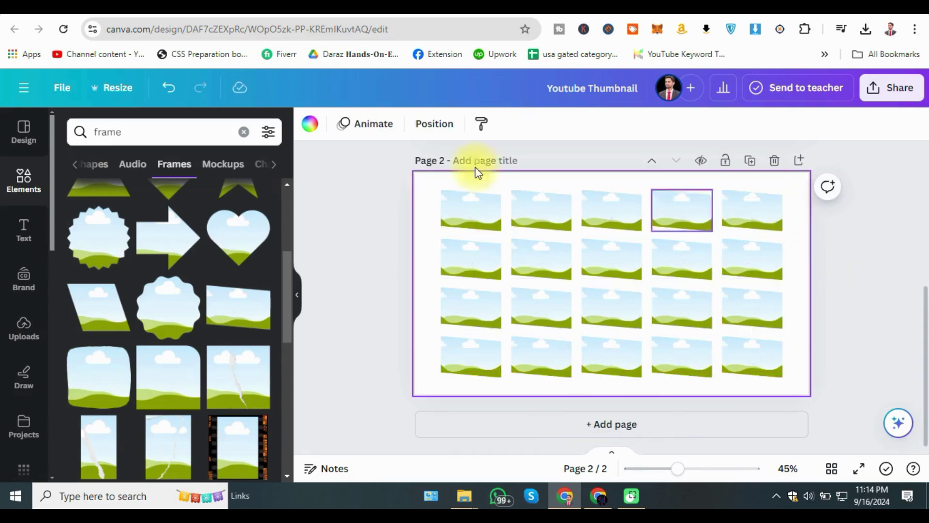
Make the page background black
{"action": "left_click", "coordinate": [321, 129]}
{"action": "left_click", "coordinate": [75, 450]}
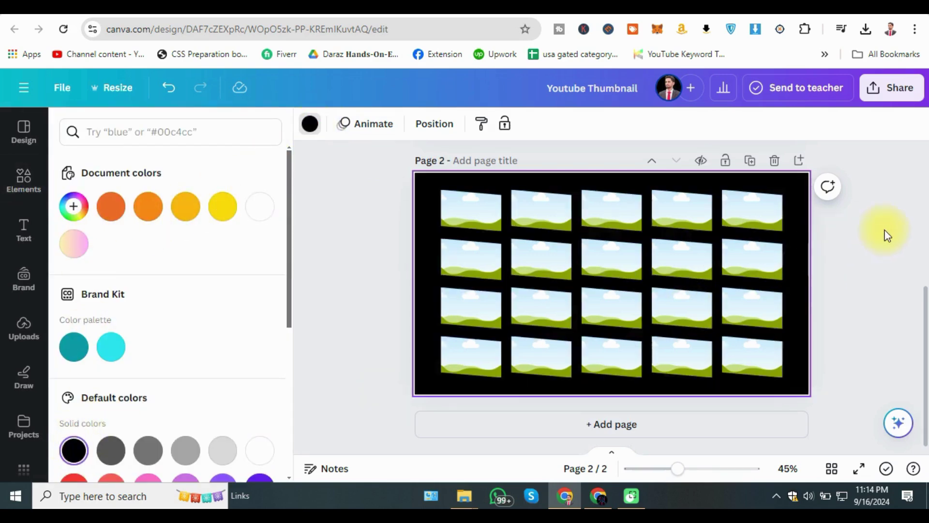
{"action": "left_click", "coordinate": [876, 230]}
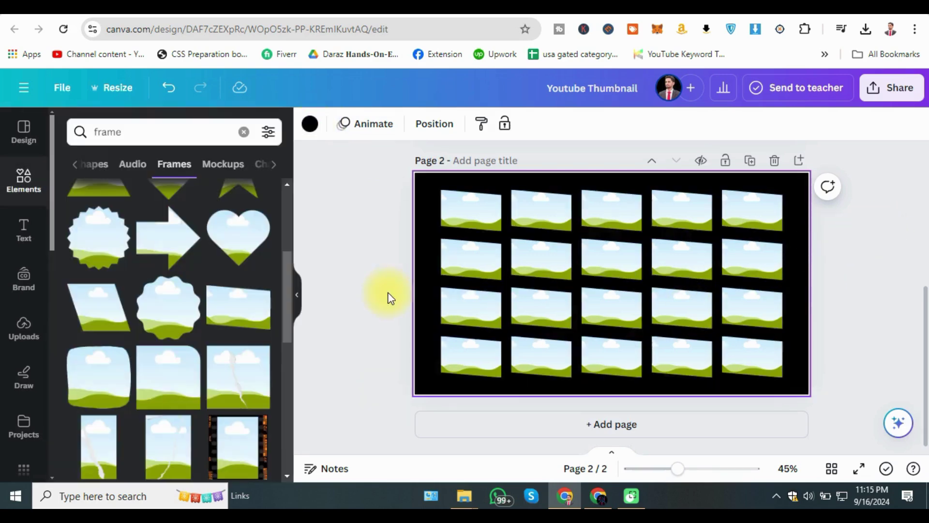
Replace the element search with 'football' and show the football photo results
{"action": "double_click", "coordinate": [132, 140]}
{"action": "type", "text": "f"}
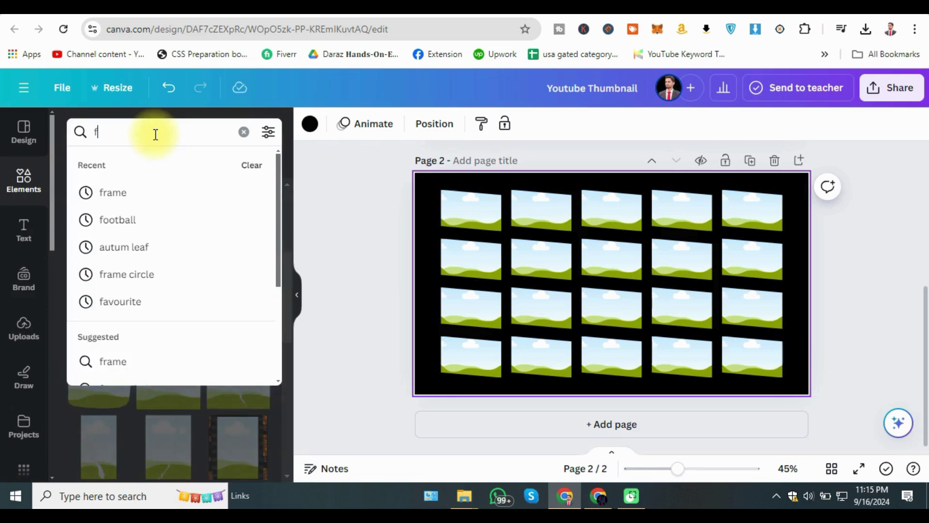
{"action": "type", "text": "ootball"}
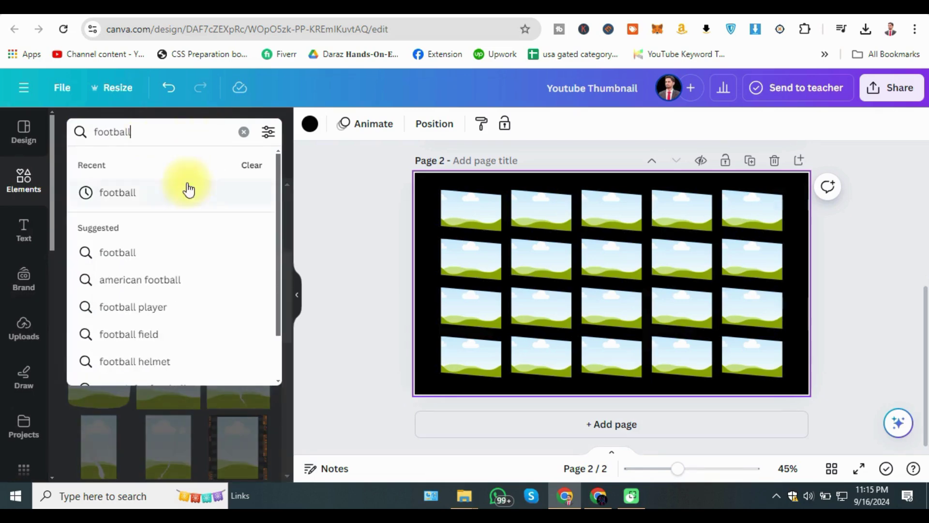
{"action": "left_click", "coordinate": [166, 192]}
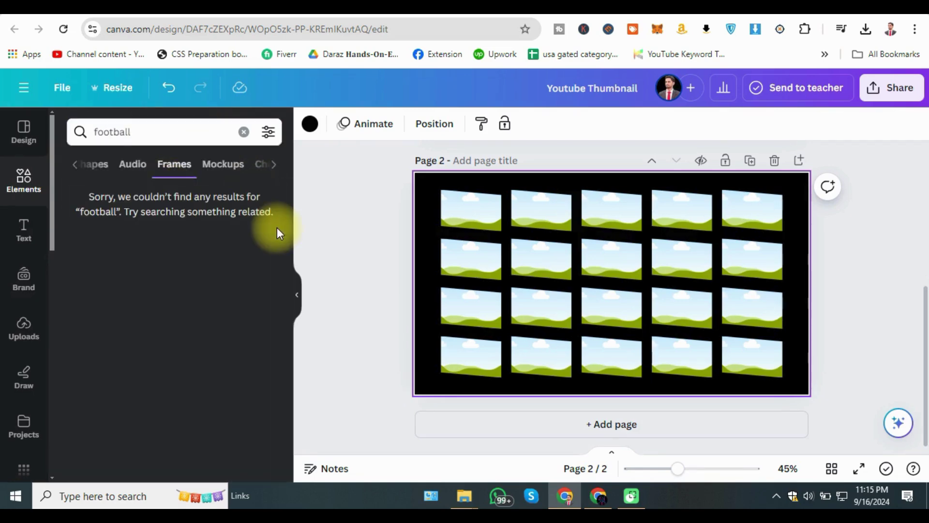
{"action": "left_click", "coordinate": [133, 164]}
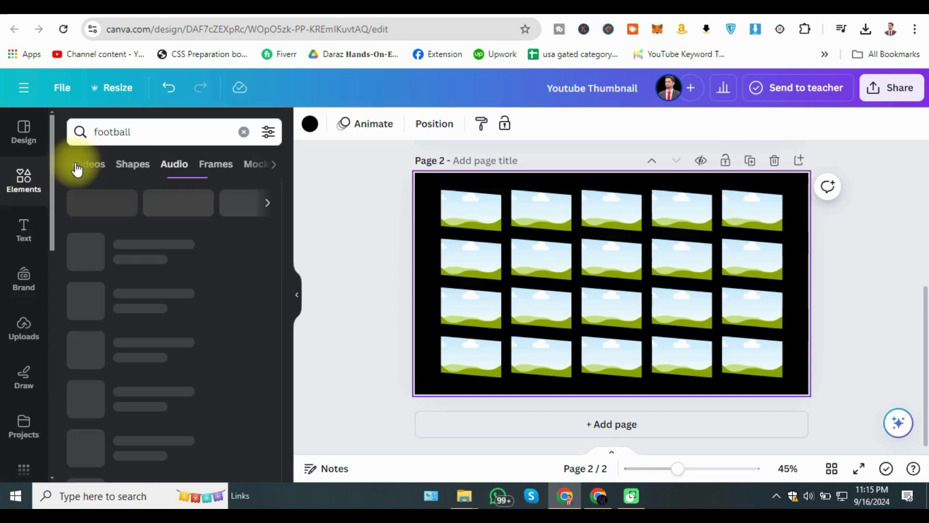
{"action": "left_click", "coordinate": [129, 165]}
{"action": "left_click", "coordinate": [119, 168]}
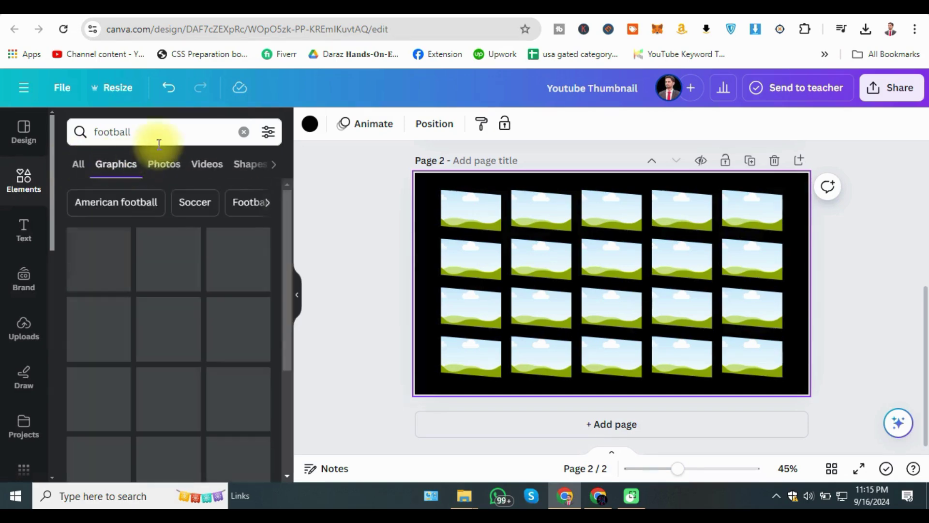
{"action": "left_click", "coordinate": [158, 143]}
{"action": "left_click", "coordinate": [146, 194]}
{"action": "left_click", "coordinate": [164, 165]}
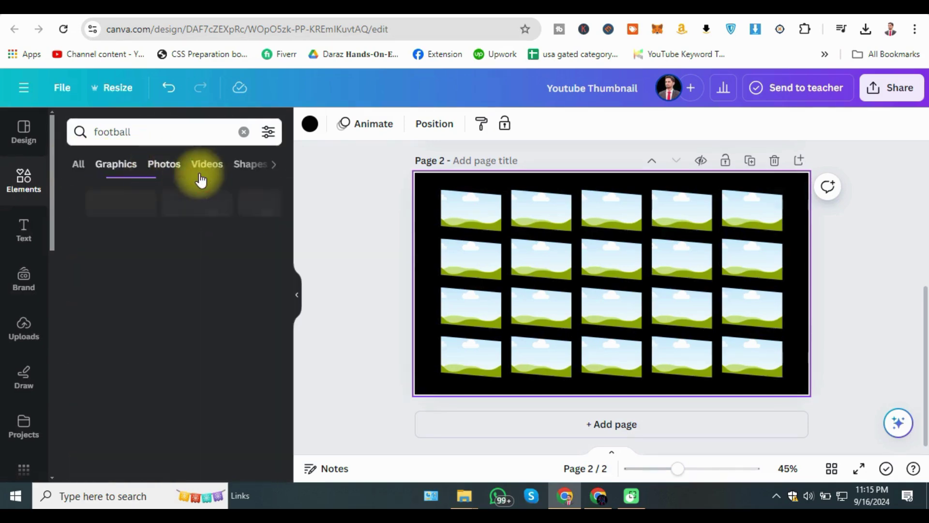
Put the green football player and ball photos into the row 3, column 2 and 3 frames
{"action": "scroll", "coordinate": [201, 308], "scroll_direction": "down", "scroll_amount": 2}
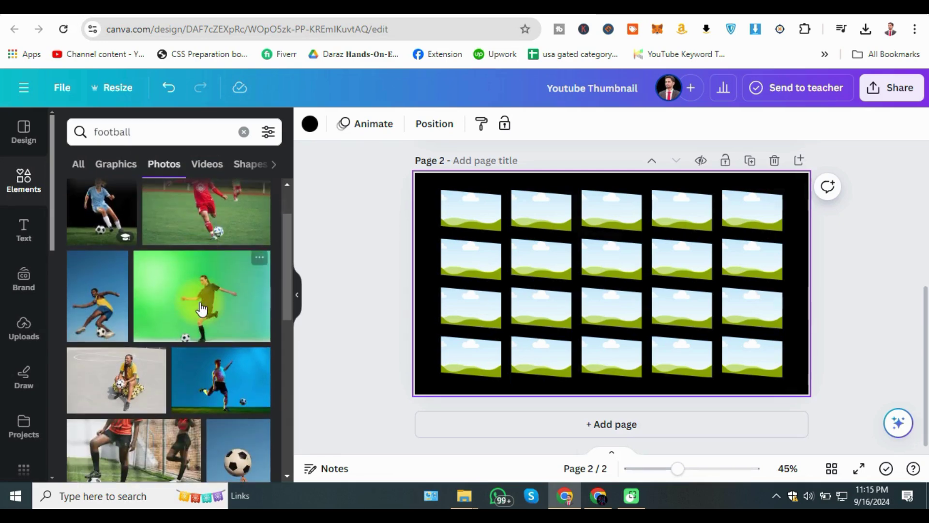
{"action": "left_click", "coordinate": [202, 308]}
{"action": "mouse_move", "coordinate": [564, 305]}
{"action": "left_mouse_down"}
{"action": "mouse_move", "coordinate": [575, 300]}
{"action": "mouse_move", "coordinate": [556, 304]}
{"action": "mouse_move", "coordinate": [611, 308]}
{"action": "left_mouse_up"}
{"action": "scroll", "coordinate": [232, 319], "scroll_direction": "down", "scroll_amount": 4}
{"action": "left_click", "coordinate": [245, 290]}
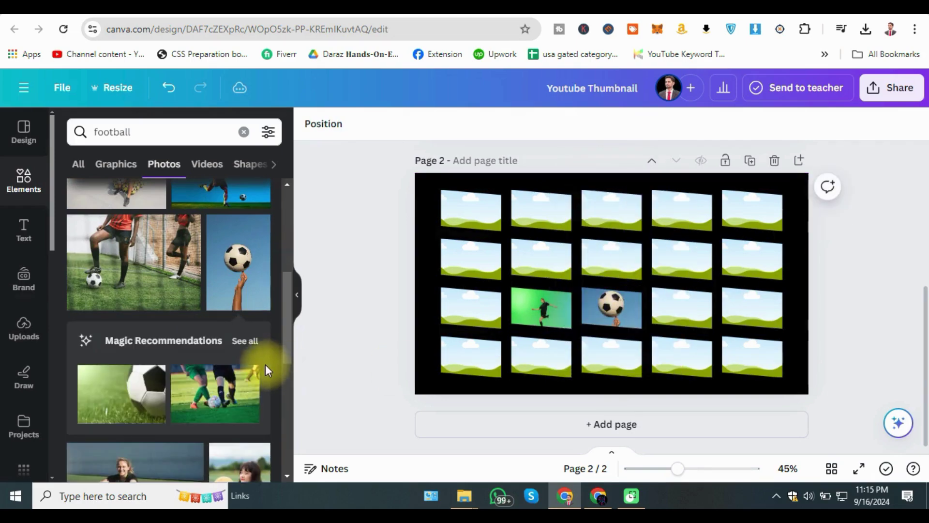
Add football photos: woman with ball, amputee players, goalkeeper, green-background woman, ball kick
{"action": "left_click", "coordinate": [215, 353]}
{"action": "left_click", "coordinate": [150, 339]}
{"action": "scroll", "coordinate": [155, 349], "scroll_direction": "down", "scroll_amount": 2}
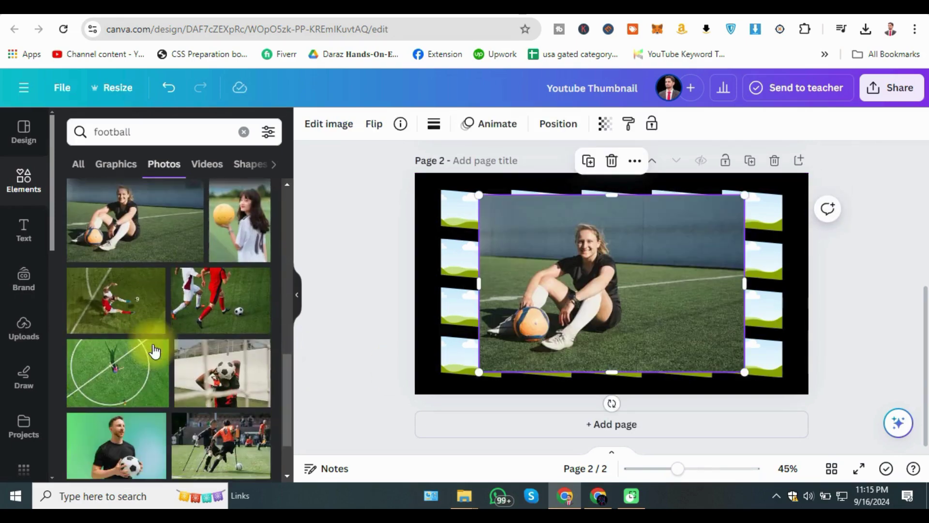
{"action": "scroll", "coordinate": [161, 353], "scroll_direction": "down", "scroll_amount": 2}
{"action": "left_click", "coordinate": [213, 363]}
{"action": "left_click", "coordinate": [207, 306]}
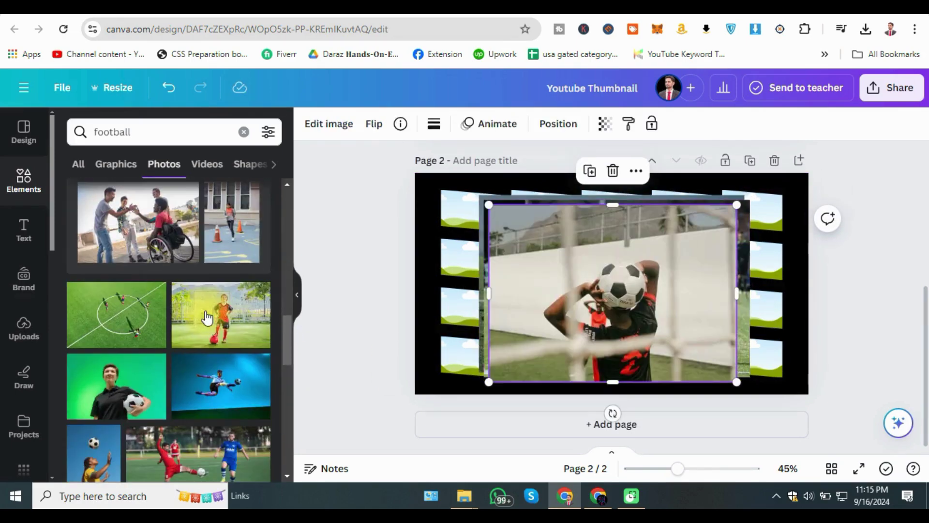
{"action": "left_click", "coordinate": [169, 376]}
{"action": "left_click", "coordinate": [213, 334]}
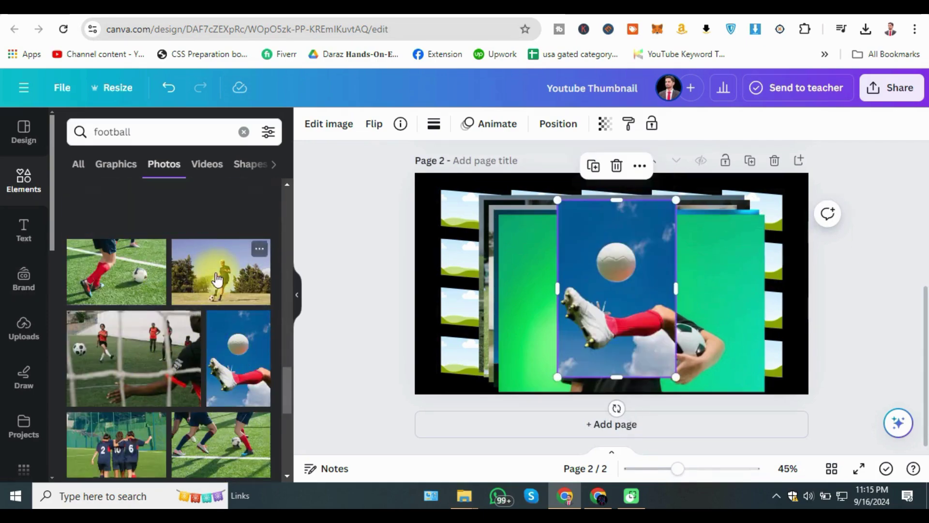
Add more photos: yellow-shirt player, team huddle, coach, soccer balls, helmet, flaming football, stadium
{"action": "left_click", "coordinate": [194, 349]}
{"action": "left_click", "coordinate": [146, 358]}
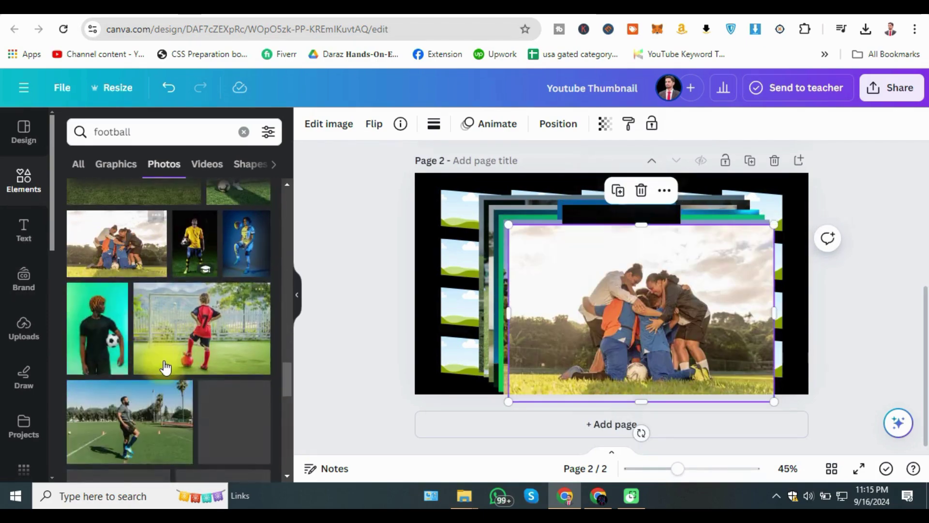
{"action": "left_click", "coordinate": [190, 374]}
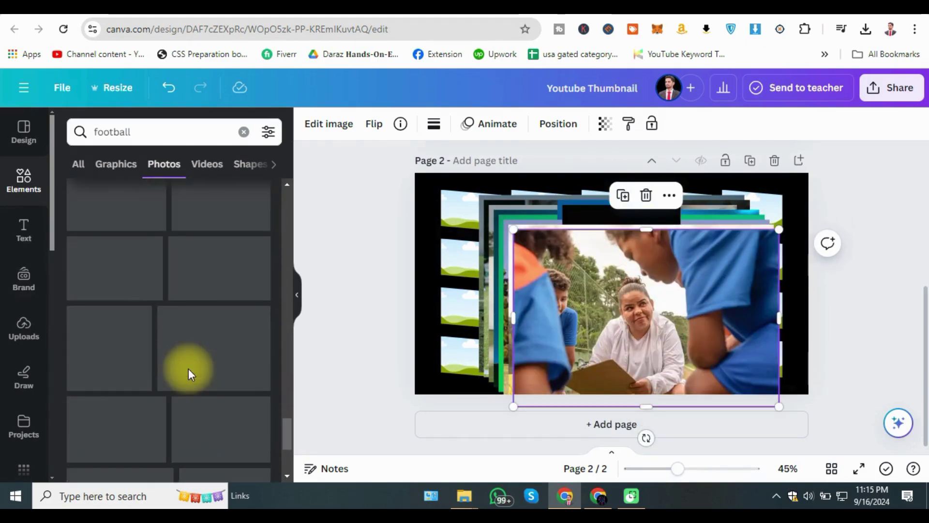
{"action": "left_click", "coordinate": [222, 334]}
{"action": "left_click", "coordinate": [188, 435]}
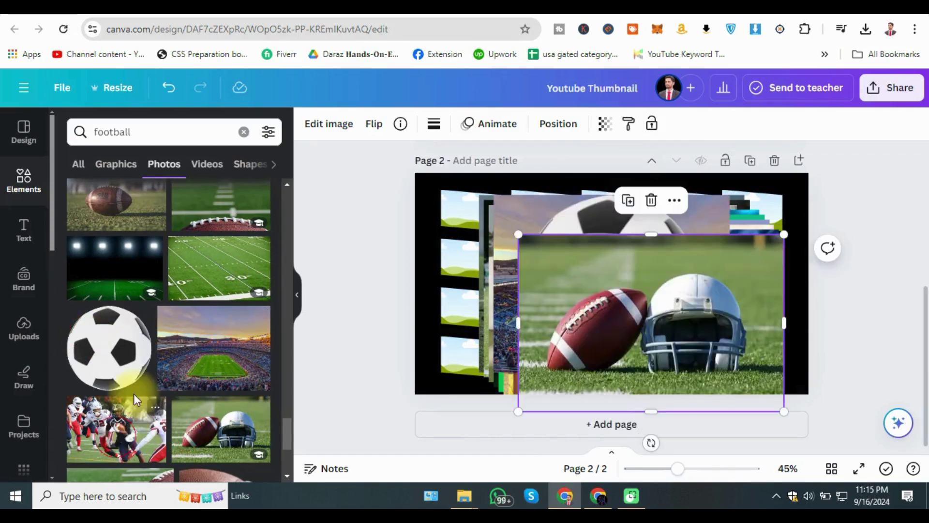
{"action": "left_click", "coordinate": [115, 433]}
{"action": "left_click", "coordinate": [192, 385]}
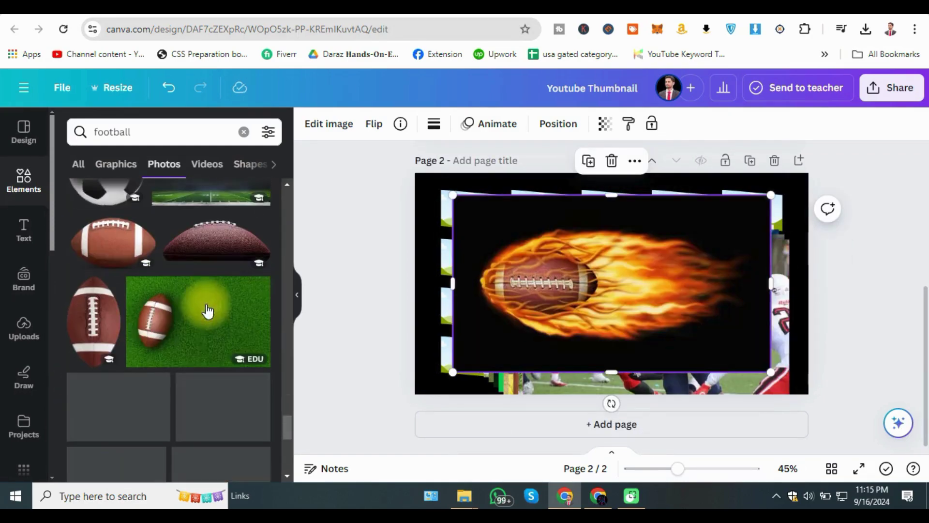
{"action": "left_click", "coordinate": [157, 339]}
{"action": "left_click", "coordinate": [206, 411]}
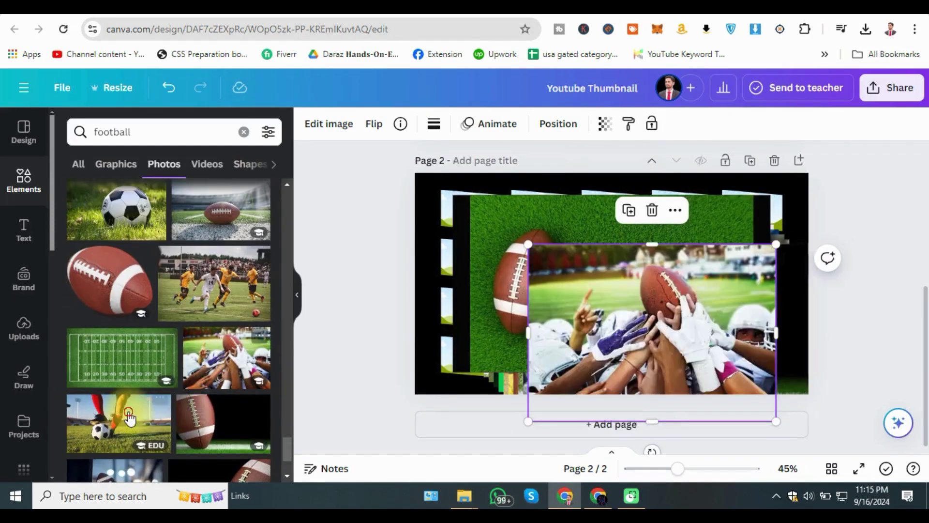
{"action": "left_click", "coordinate": [150, 383]}
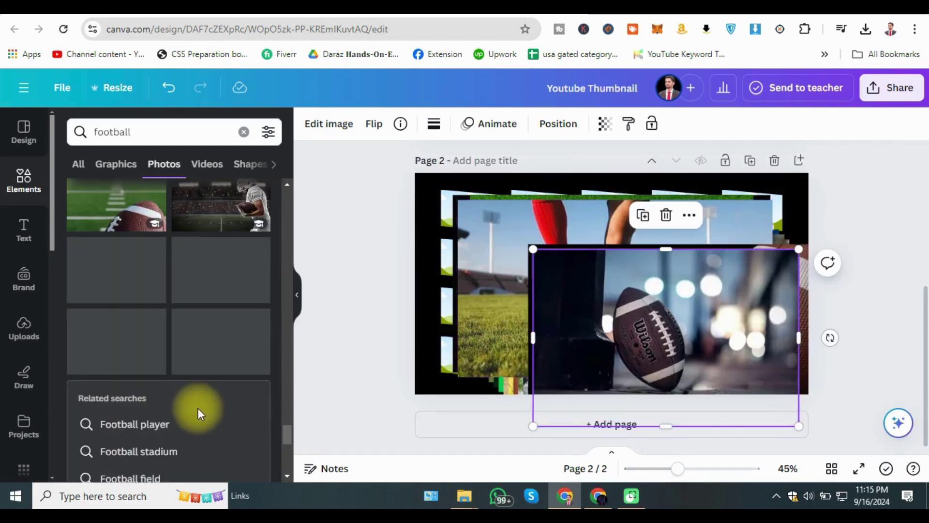
{"action": "left_click", "coordinate": [226, 351]}
Drag the stacked football photos, including stadium and team huddle, into the empty screen frames
{"action": "mouse_move", "coordinate": [471, 222]}
{"action": "left_mouse_down"}
{"action": "mouse_move", "coordinate": [454, 208]}
{"action": "mouse_move", "coordinate": [494, 261]}
{"action": "mouse_move", "coordinate": [497, 250]}
{"action": "left_mouse_up"}
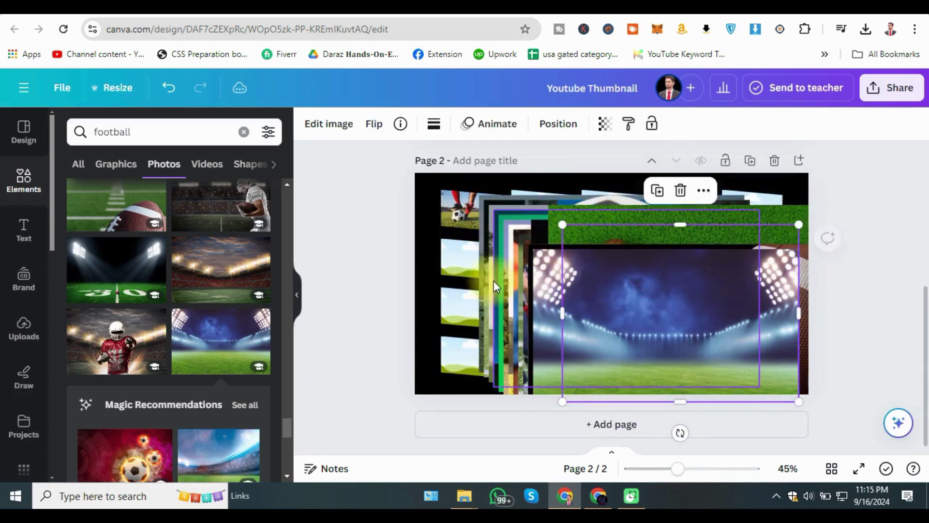
{"action": "mouse_move", "coordinate": [642, 266]}
{"action": "left_mouse_down"}
{"action": "mouse_move", "coordinate": [489, 327]}
{"action": "mouse_move", "coordinate": [460, 353]}
{"action": "left_mouse_up"}
{"action": "mouse_move", "coordinate": [632, 304]}
{"action": "left_mouse_down"}
{"action": "mouse_move", "coordinate": [698, 301]}
{"action": "mouse_move", "coordinate": [663, 301]}
{"action": "mouse_move", "coordinate": [687, 232]}
{"action": "mouse_move", "coordinate": [664, 209]}
{"action": "mouse_move", "coordinate": [755, 208]}
{"action": "mouse_move", "coordinate": [621, 199]}
{"action": "mouse_move", "coordinate": [622, 234]}
{"action": "mouse_move", "coordinate": [535, 201]}
{"action": "mouse_move", "coordinate": [676, 267]}
{"action": "mouse_move", "coordinate": [714, 254]}
{"action": "left_mouse_up"}
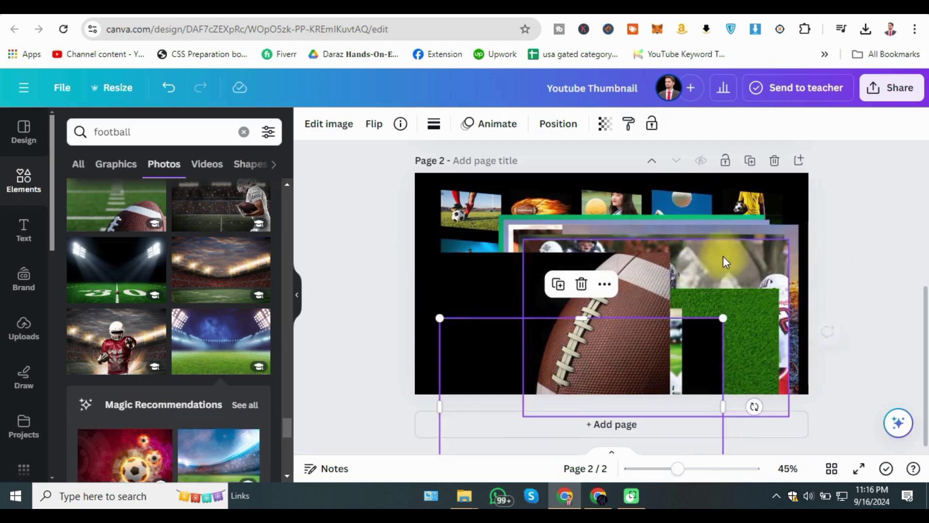
{"action": "left_click", "coordinate": [757, 250]}
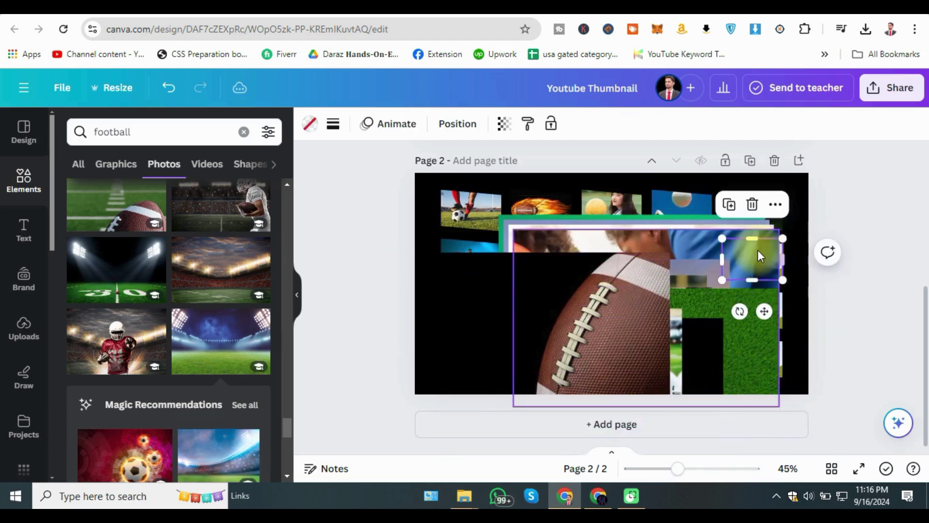
{"action": "left_click_drag", "start_coordinate": [684, 239], "coordinate": [736, 311]}
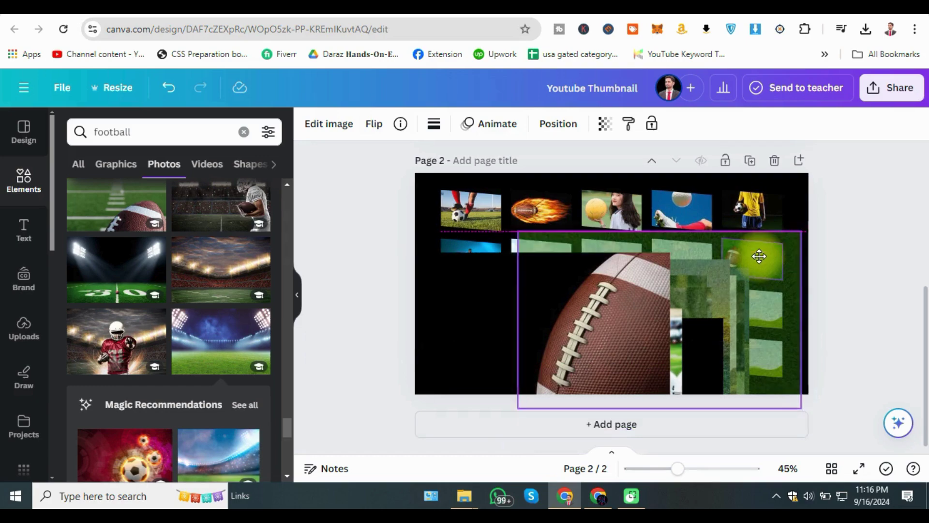
{"action": "mouse_move", "coordinate": [757, 255]}
{"action": "left_mouse_down"}
{"action": "mouse_move", "coordinate": [661, 307]}
{"action": "mouse_move", "coordinate": [774, 297]}
{"action": "mouse_move", "coordinate": [684, 332]}
{"action": "mouse_move", "coordinate": [768, 339]}
{"action": "mouse_move", "coordinate": [689, 265]}
{"action": "mouse_move", "coordinate": [624, 290]}
{"action": "mouse_move", "coordinate": [619, 227]}
{"action": "mouse_move", "coordinate": [614, 324]}
{"action": "mouse_move", "coordinate": [555, 263]}
{"action": "mouse_move", "coordinate": [552, 244]}
{"action": "left_mouse_up"}
{"action": "left_click", "coordinate": [663, 318]}
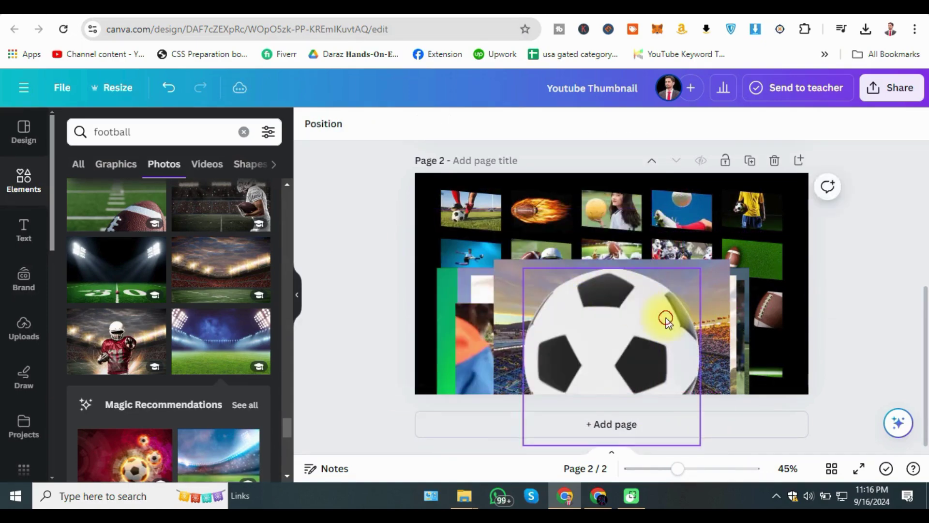
{"action": "left_click", "coordinate": [624, 330]}
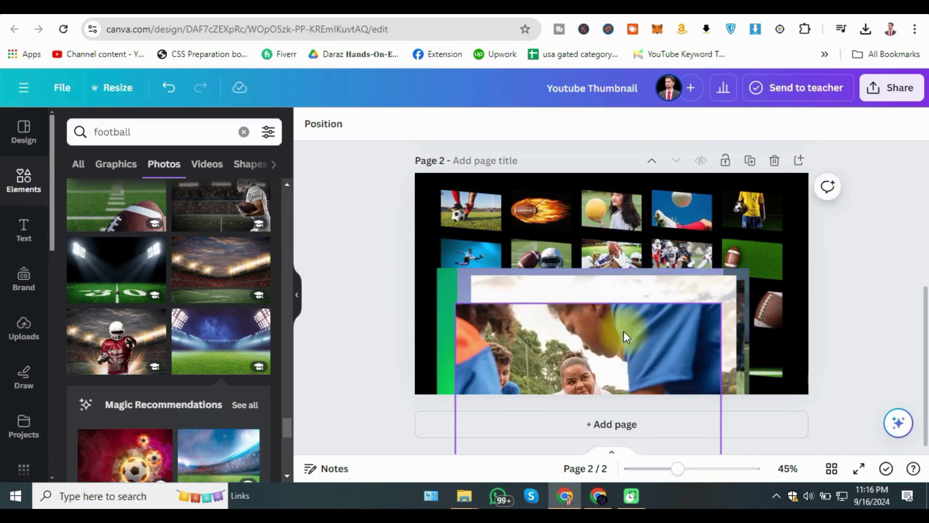
{"action": "left_click", "coordinate": [623, 330]}
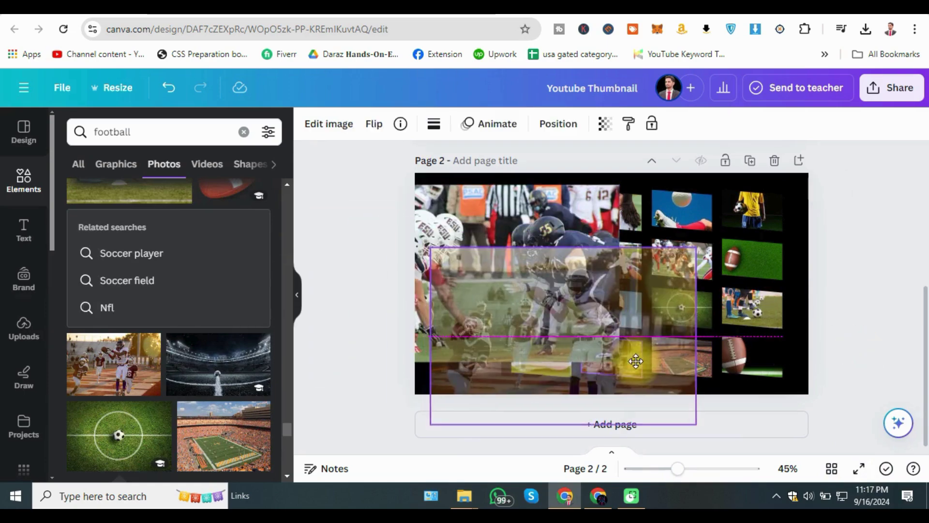
{"action": "left_click_drag", "start_coordinate": [580, 313], "coordinate": [538, 360]}
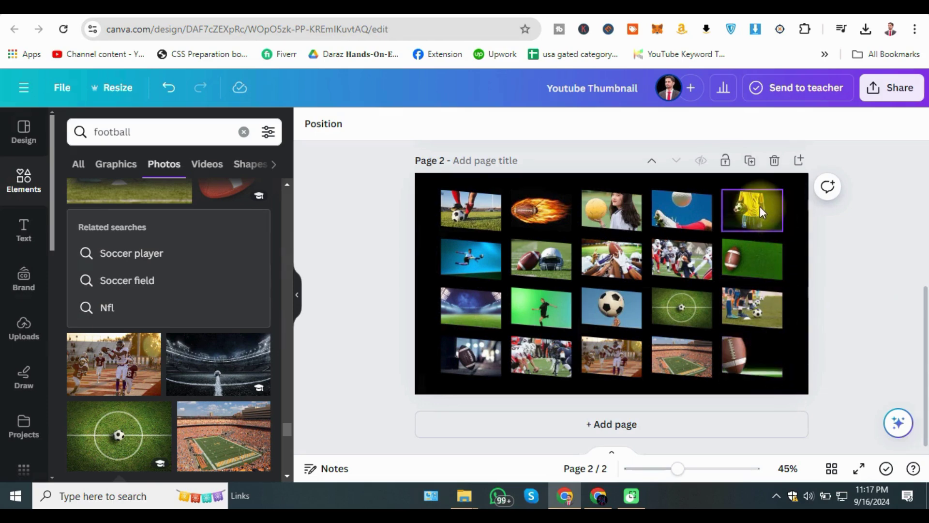
Reposition the yellow-shirt player photo's crop inside the top-right screen
{"action": "left_click", "coordinate": [763, 212]}
{"action": "double_click", "coordinate": [760, 207]}
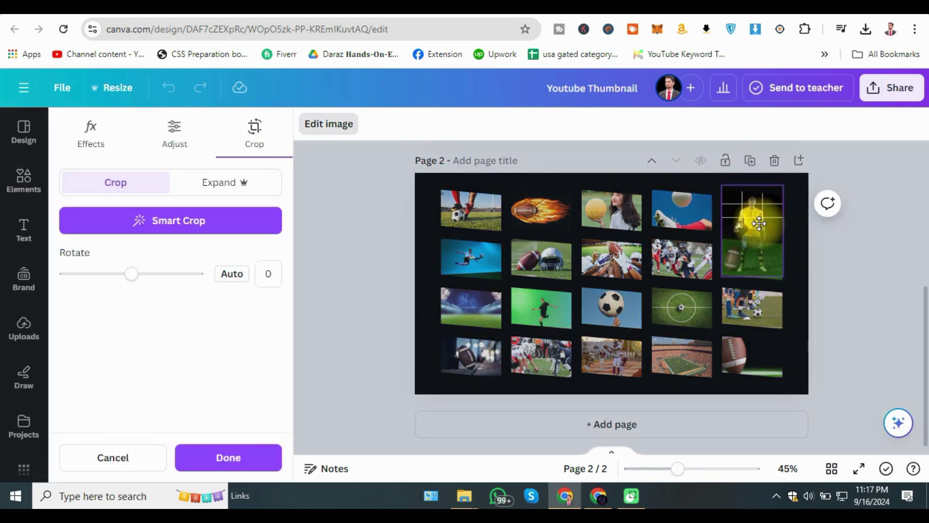
{"action": "left_click", "coordinate": [845, 261]}
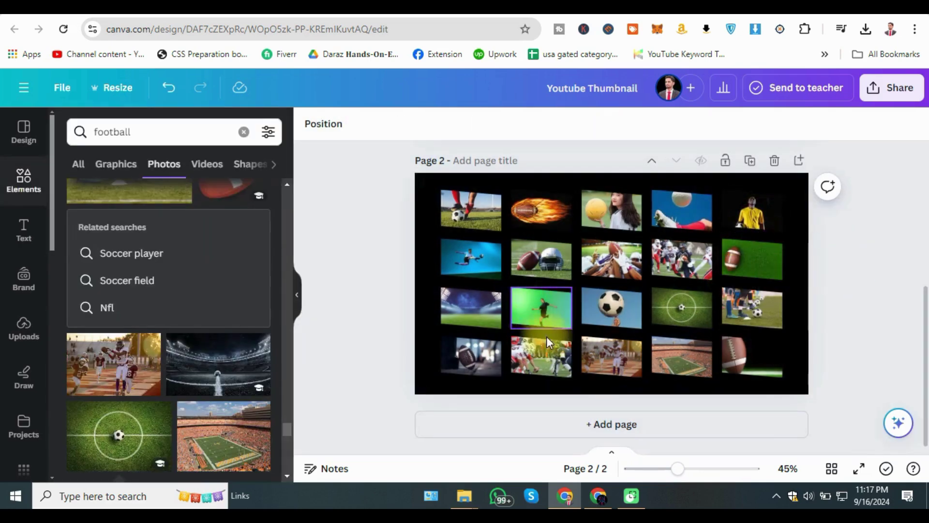
Download Page 2 alone as a PNG image from the Share menu
{"action": "left_click", "coordinate": [887, 89]}
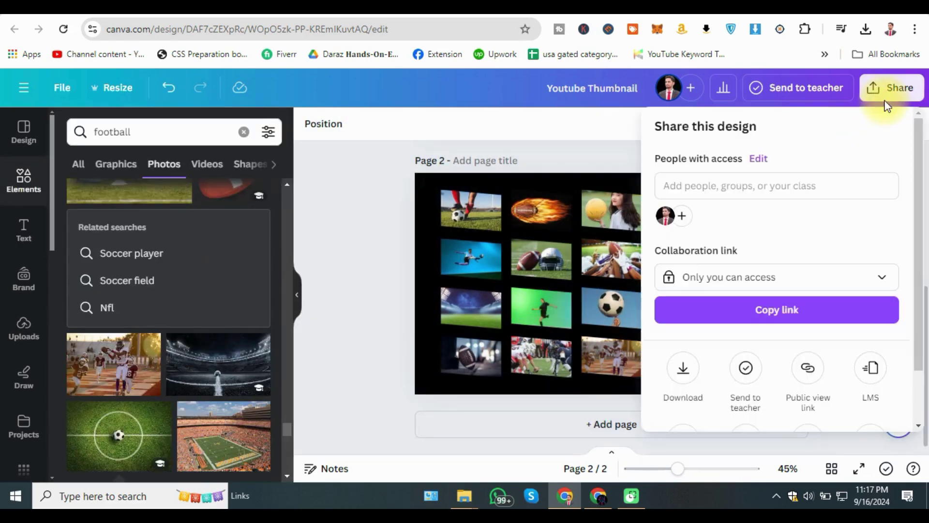
{"action": "left_click", "coordinate": [682, 370]}
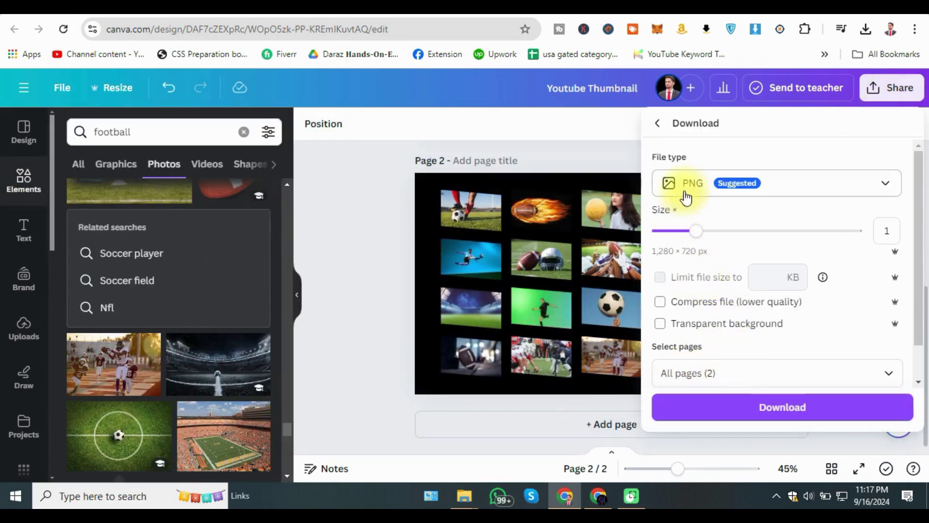
{"action": "left_click", "coordinate": [718, 372]}
{"action": "left_click", "coordinate": [709, 202]}
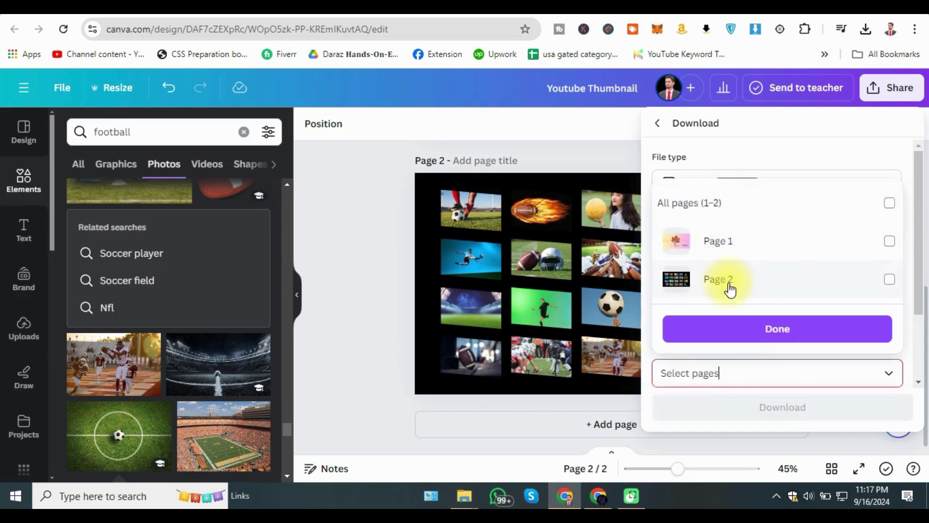
{"action": "left_click", "coordinate": [725, 284]}
{"action": "left_click", "coordinate": [742, 328]}
{"action": "left_click", "coordinate": [776, 411]}
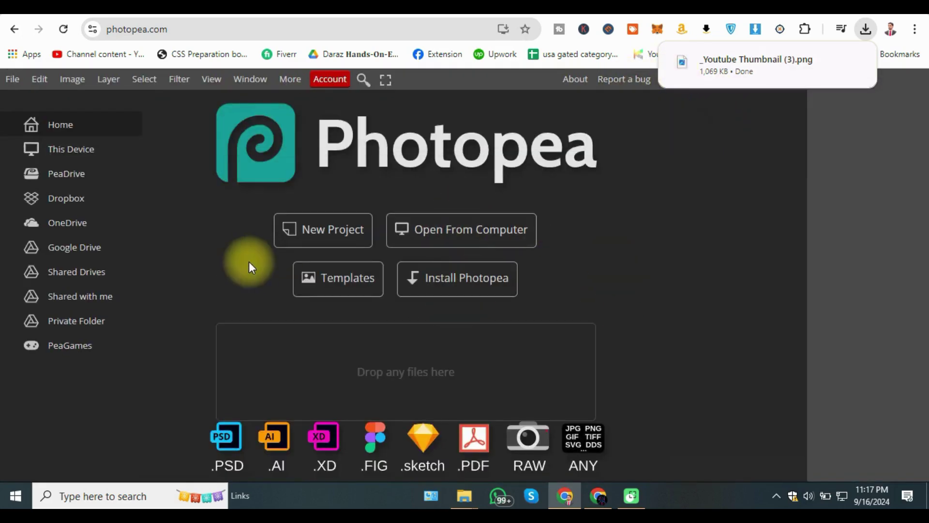
Create a new 1280×720 Youtube Thumbnail document in Photopea
{"action": "left_click", "coordinate": [344, 238]}
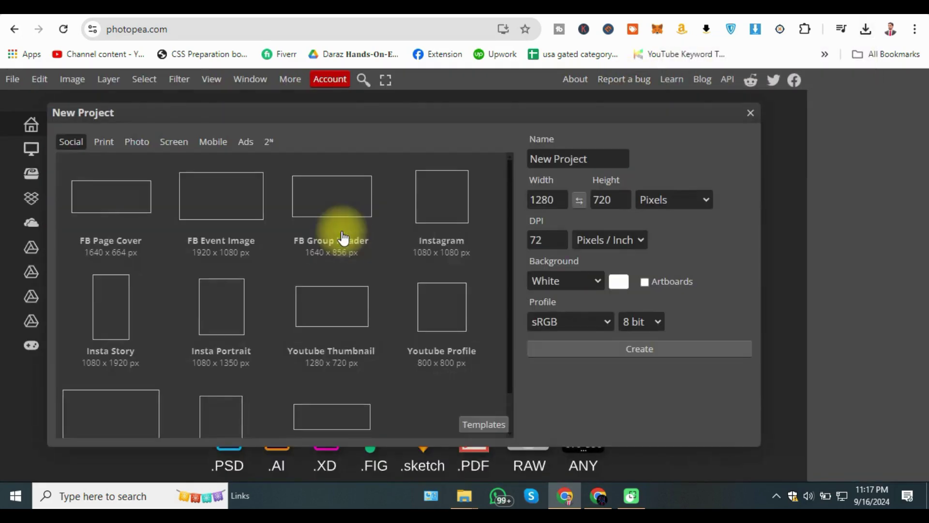
{"action": "left_click", "coordinate": [322, 322]}
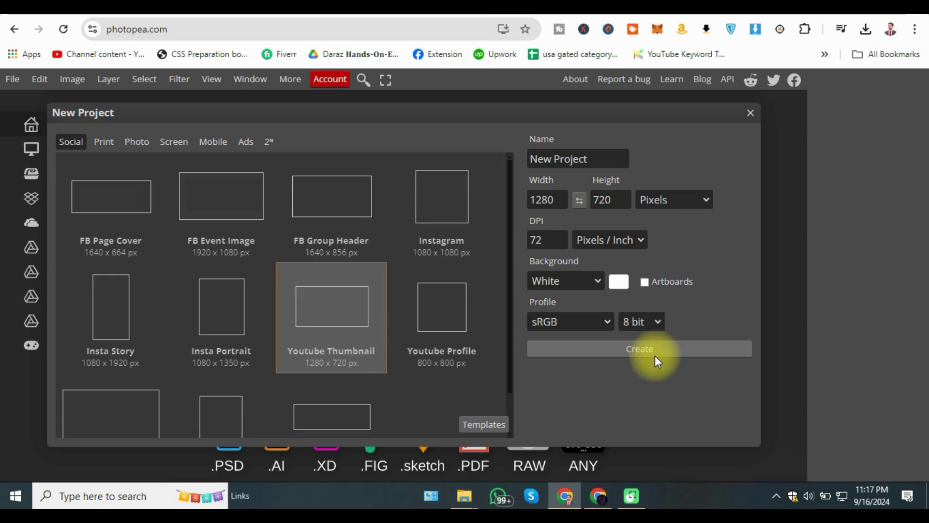
{"action": "left_click", "coordinate": [656, 360]}
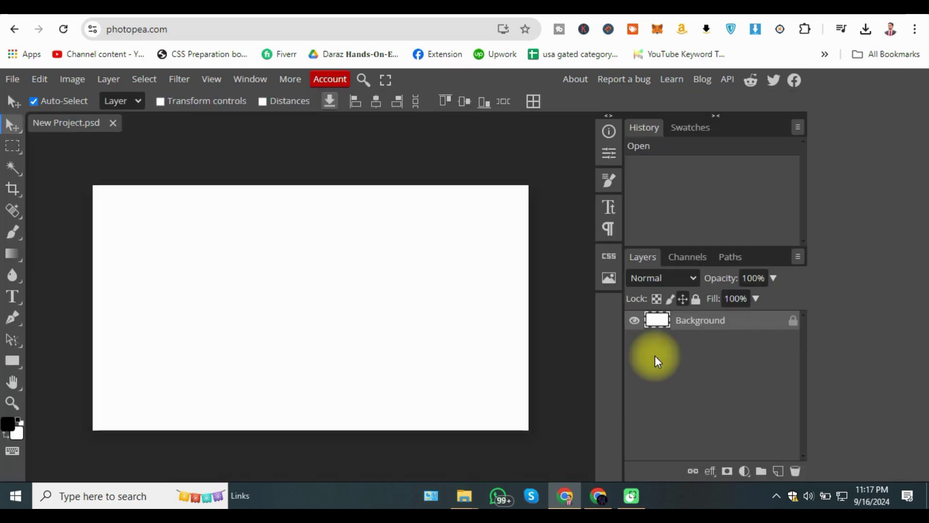
Place the downloaded football-wall PNG onto the canvas and start a warp transform
{"action": "left_click", "coordinate": [866, 30]}
{"action": "left_click_drag", "start_coordinate": [419, 327], "coordinate": [435, 275]}
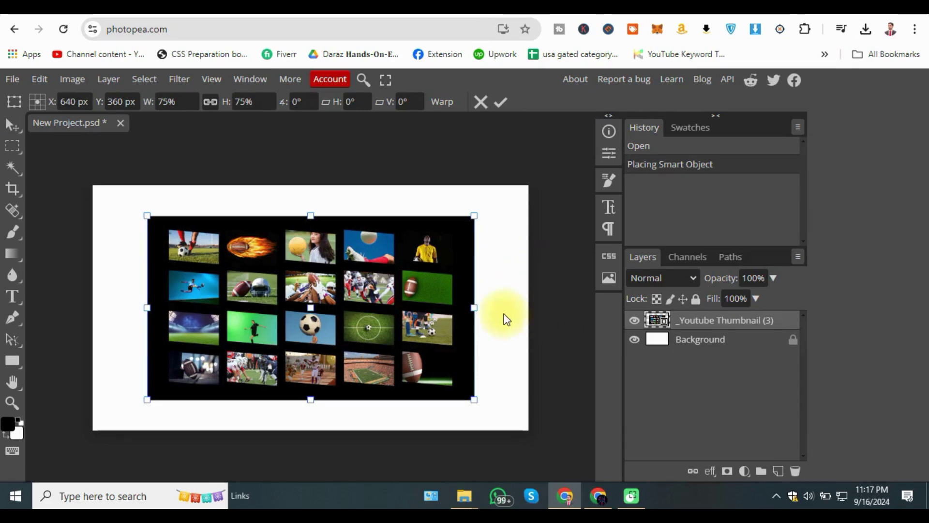
{"action": "left_click", "coordinate": [43, 81]}
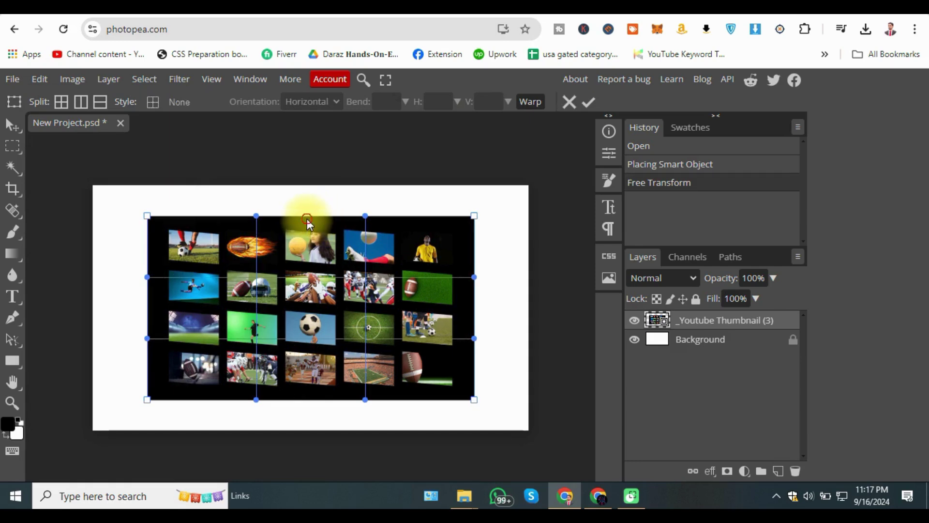
Curve the wall's top and bottom edges into a concave screen shape and commit the warp
{"action": "left_click_drag", "start_coordinate": [307, 221], "coordinate": [305, 218]}
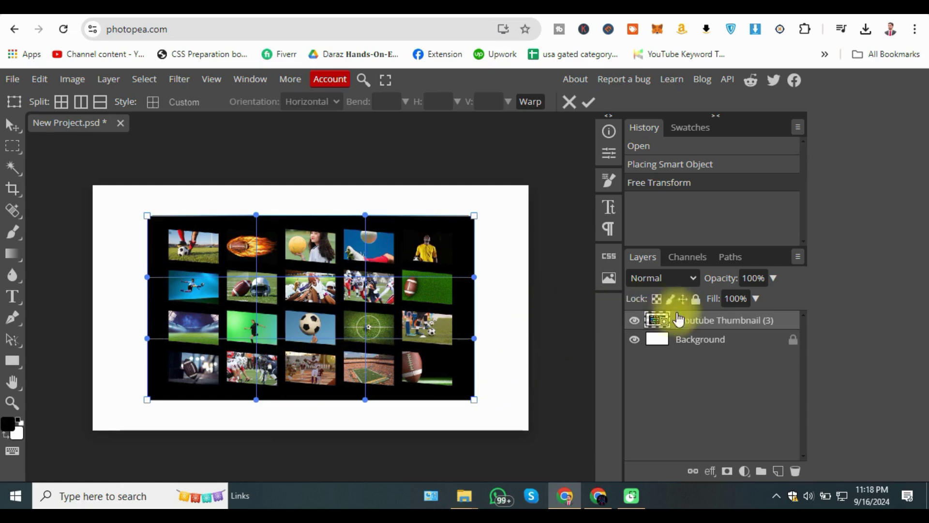
{"action": "left_click", "coordinate": [504, 297]}
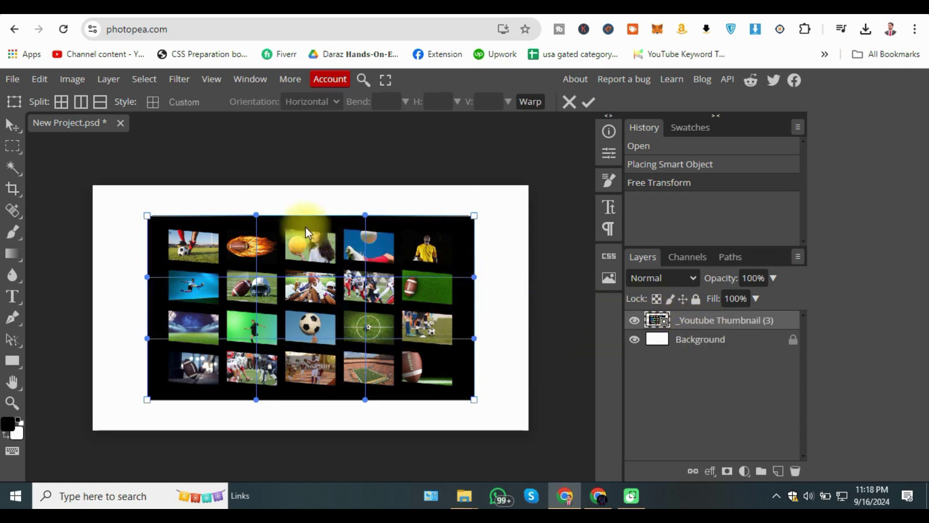
{"action": "left_click_drag", "start_coordinate": [295, 216], "coordinate": [301, 240]}
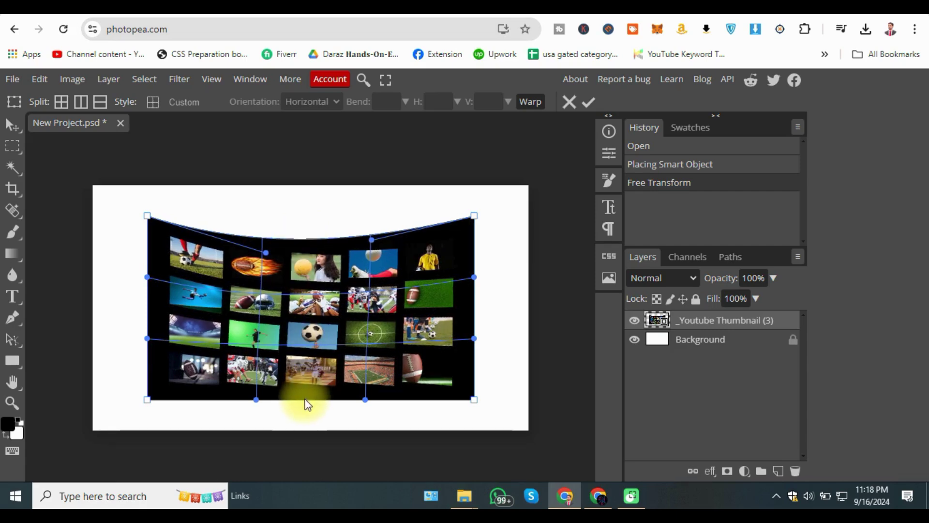
{"action": "left_click_drag", "start_coordinate": [302, 383], "coordinate": [304, 373]}
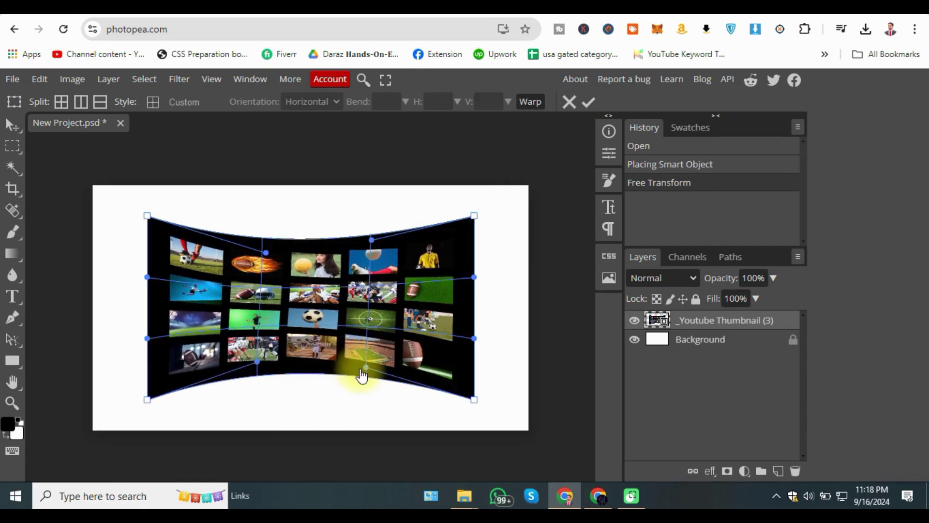
{"action": "left_click_drag", "start_coordinate": [366, 378], "coordinate": [363, 381]}
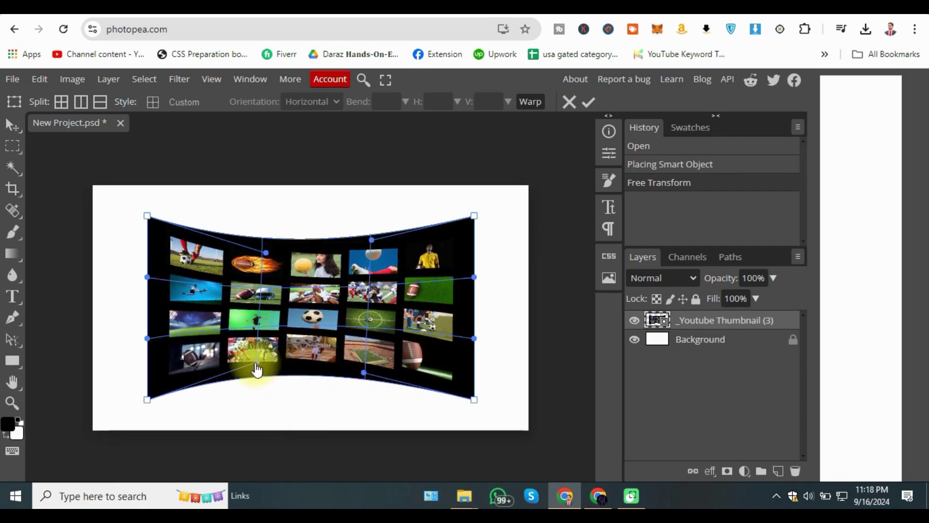
{"action": "left_click_drag", "start_coordinate": [257, 364], "coordinate": [261, 383]}
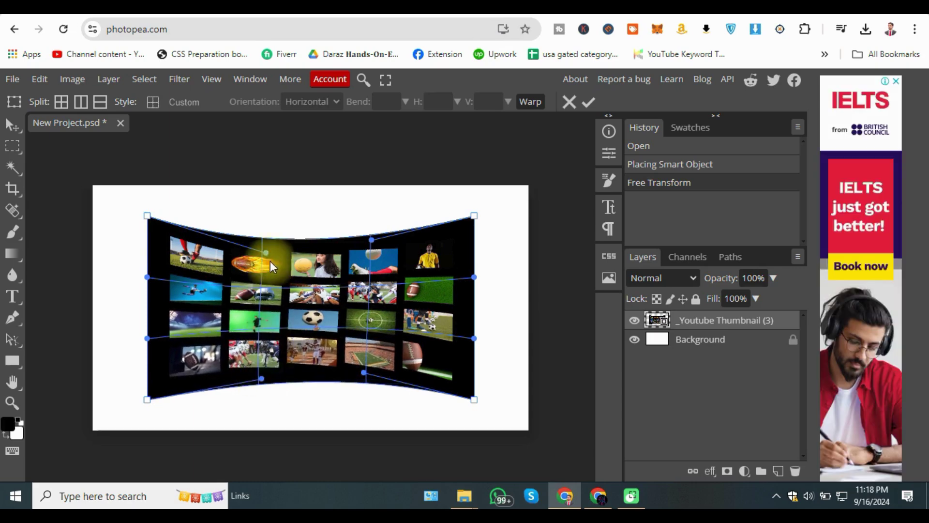
{"action": "left_click_drag", "start_coordinate": [267, 253], "coordinate": [268, 241]}
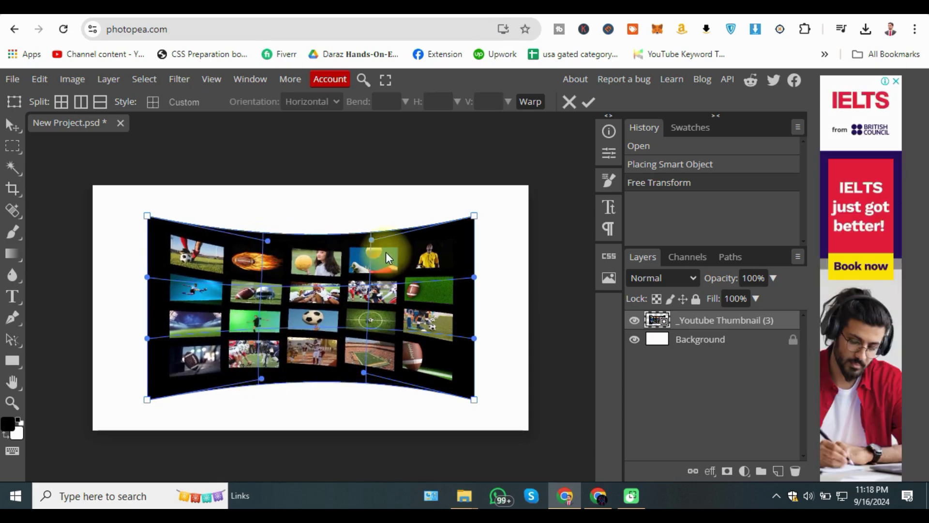
{"action": "left_click_drag", "start_coordinate": [371, 241], "coordinate": [369, 238]}
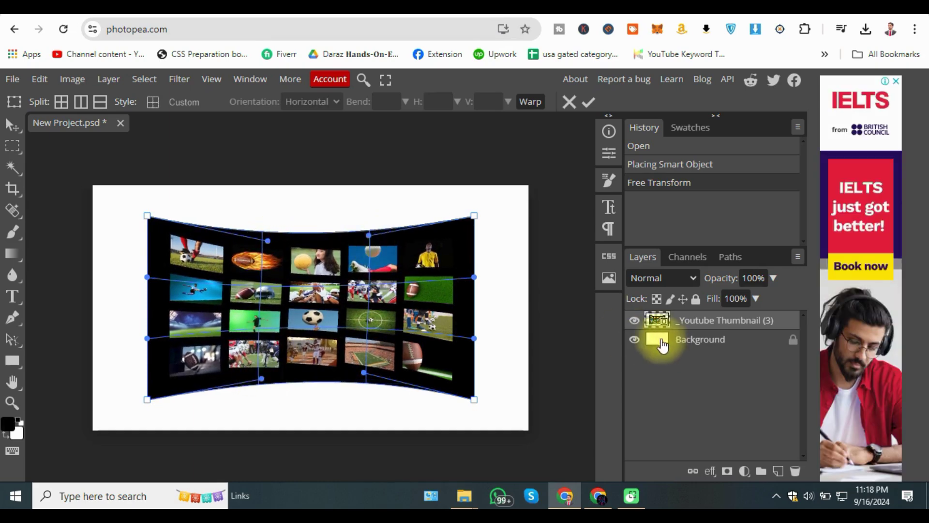
{"action": "left_click", "coordinate": [653, 337]}
{"action": "left_click", "coordinate": [454, 232]}
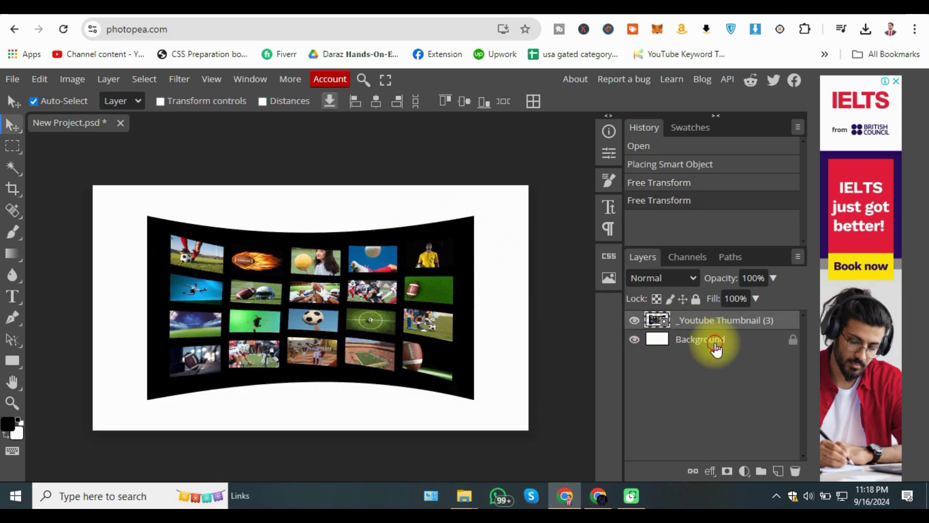
Nudge the wall layer, undo the move, and bring up File > Export as format choices
{"action": "left_click", "coordinate": [714, 344]}
{"action": "left_click_drag", "start_coordinate": [135, 196], "coordinate": [274, 328]}
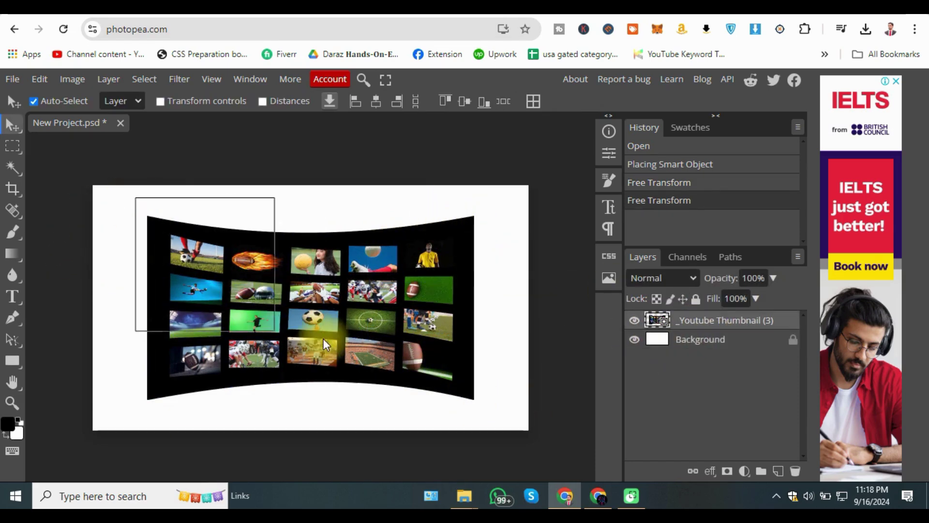
{"action": "left_click_drag", "start_coordinate": [445, 390], "coordinate": [459, 390]}
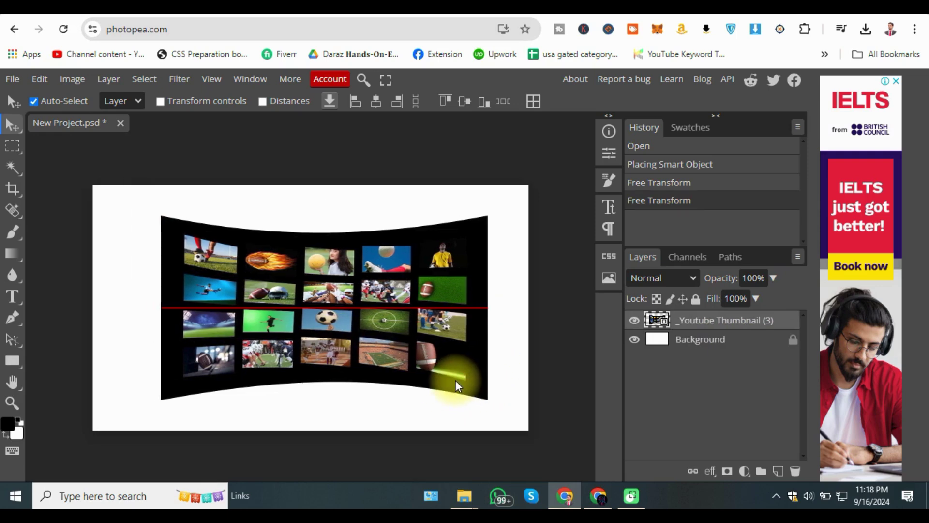
{"action": "left_click", "coordinate": [70, 101]}
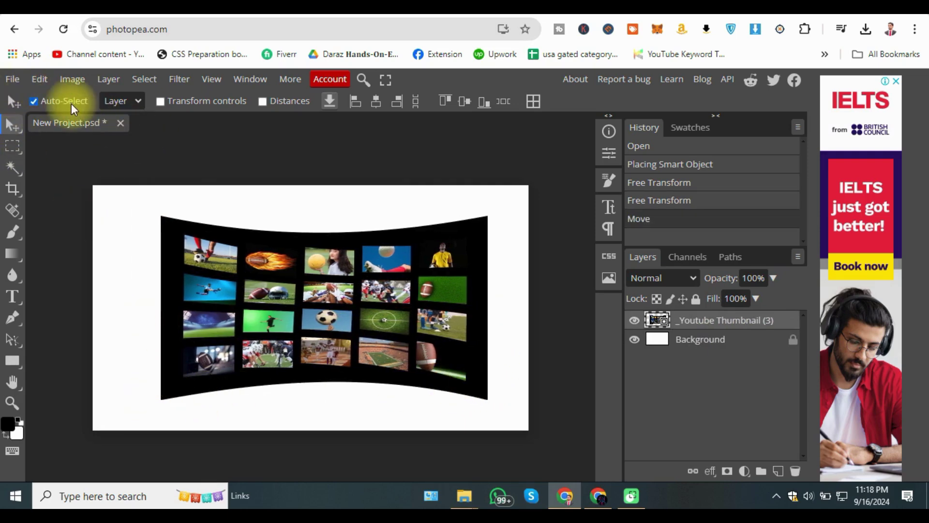
{"action": "left_click", "coordinate": [691, 343]}
{"action": "key", "text": "ctrl+z"}
{"action": "key", "text": "ctrl+z"}
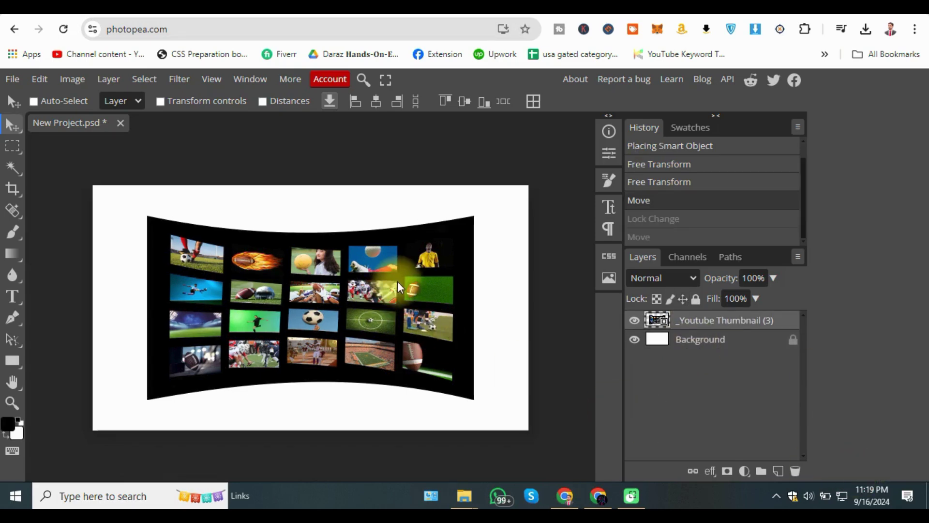
{"action": "left_click", "coordinate": [21, 77]}
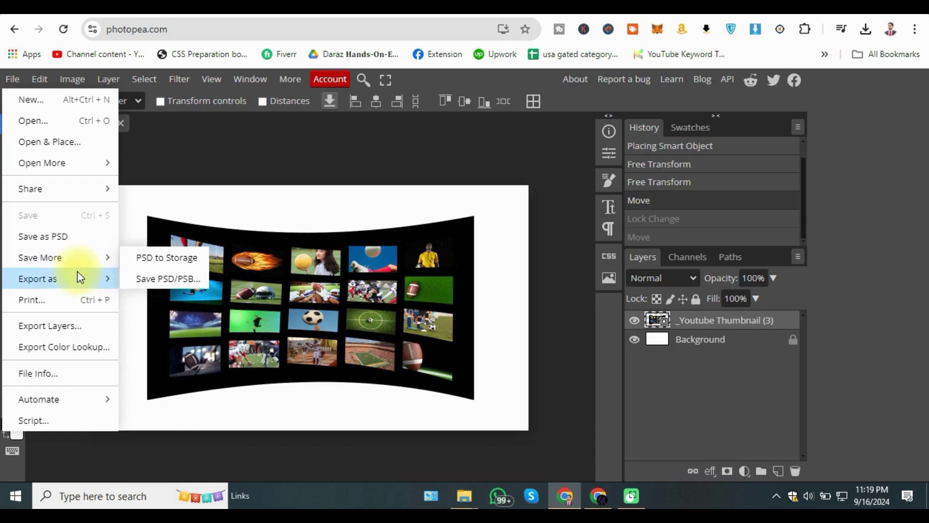
{"action": "mouse_move", "coordinate": [43, 278]}
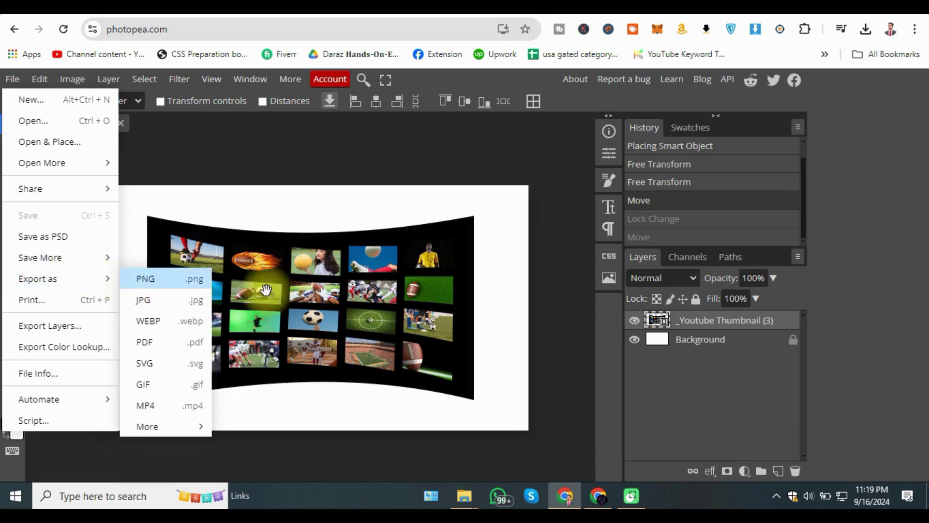
Save the curved wall as 1280×720 'New Project.png', then go back to the Canva thumbnail design
{"action": "left_click", "coordinate": [138, 280]}
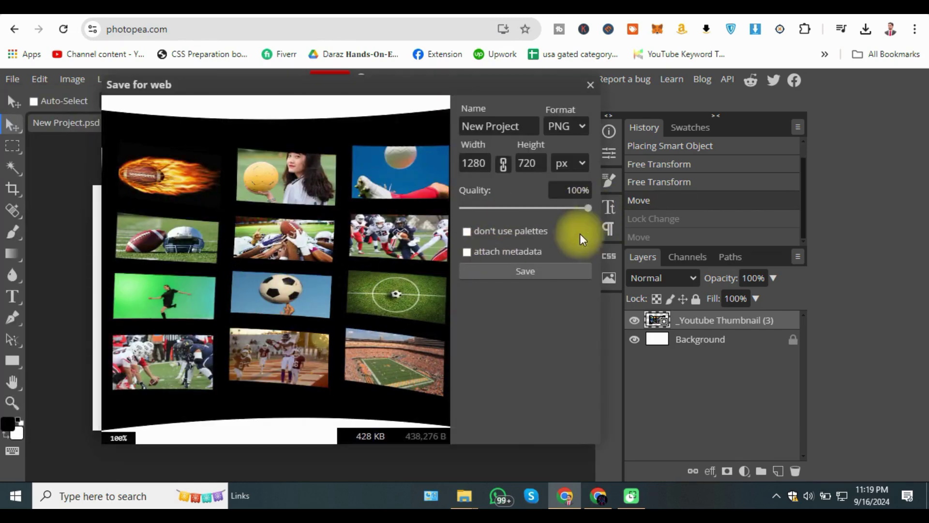
{"action": "left_click", "coordinate": [559, 273]}
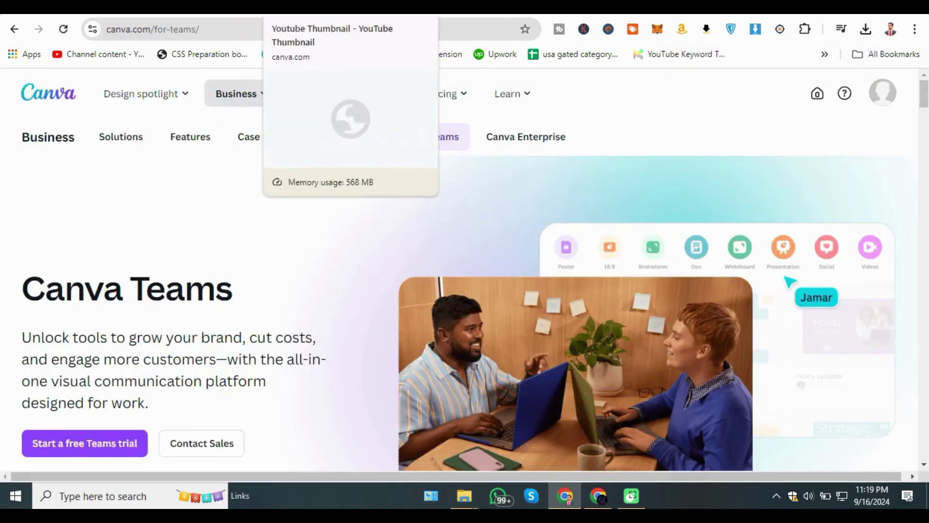
{"action": "left_click", "coordinate": [310, 7]}
Add a new page 3 and drop the downloaded New Project.png onto it
{"action": "left_click", "coordinate": [396, 310]}
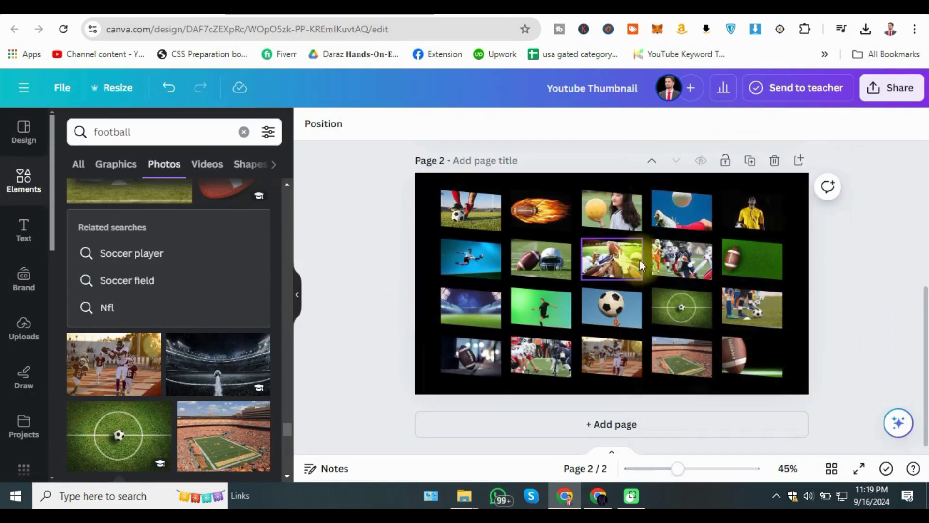
{"action": "left_click", "coordinate": [799, 160]}
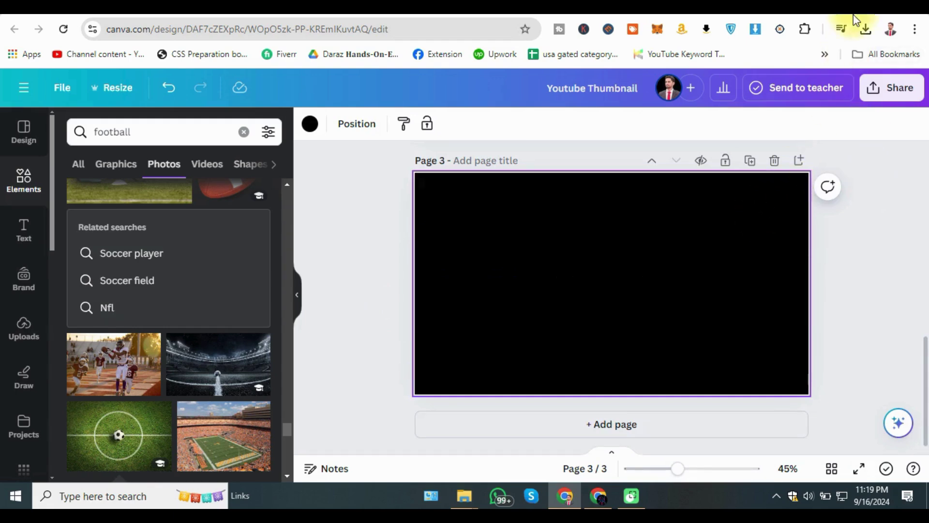
{"action": "left_click", "coordinate": [867, 28]}
{"action": "left_click_drag", "start_coordinate": [732, 92], "coordinate": [595, 270]}
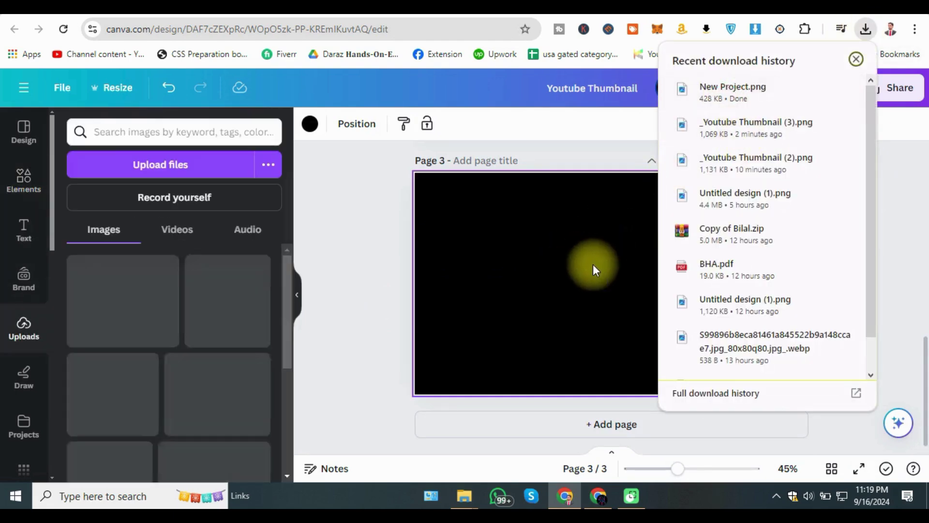
{"action": "left_click", "coordinate": [24, 179]}
Centre the curved football wall image and remove its white background
{"action": "left_click", "coordinate": [131, 132]}
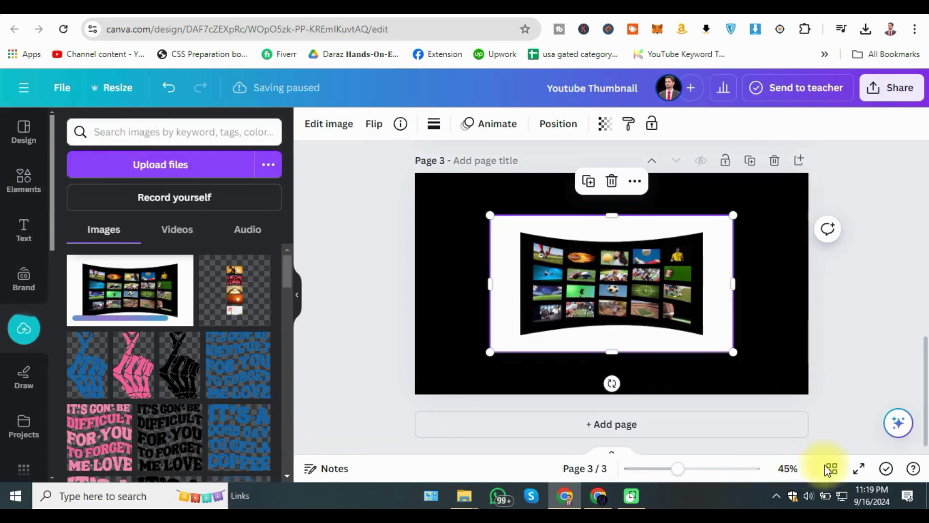
{"action": "mouse_move", "coordinate": [706, 338]}
{"action": "left_mouse_down"}
{"action": "mouse_move", "coordinate": [676, 293]}
{"action": "mouse_move", "coordinate": [664, 293]}
{"action": "left_mouse_up"}
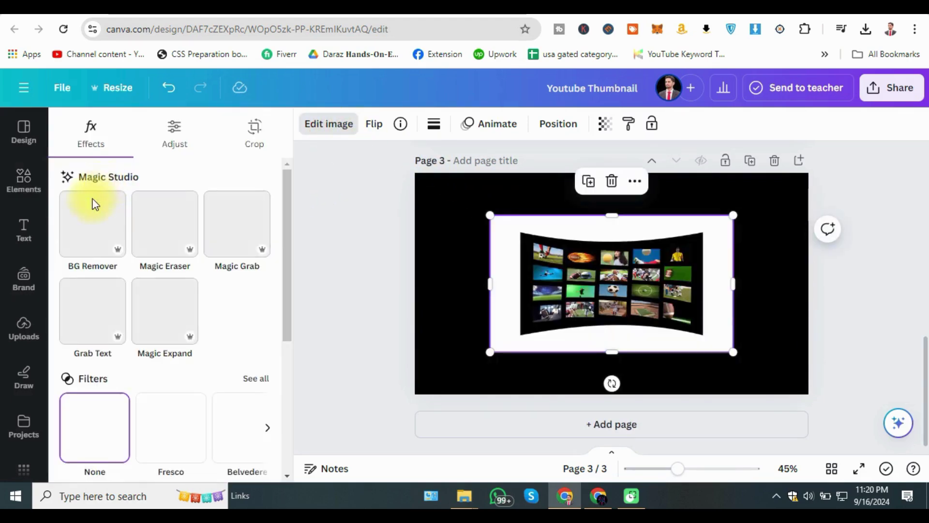
{"action": "left_click", "coordinate": [92, 213]}
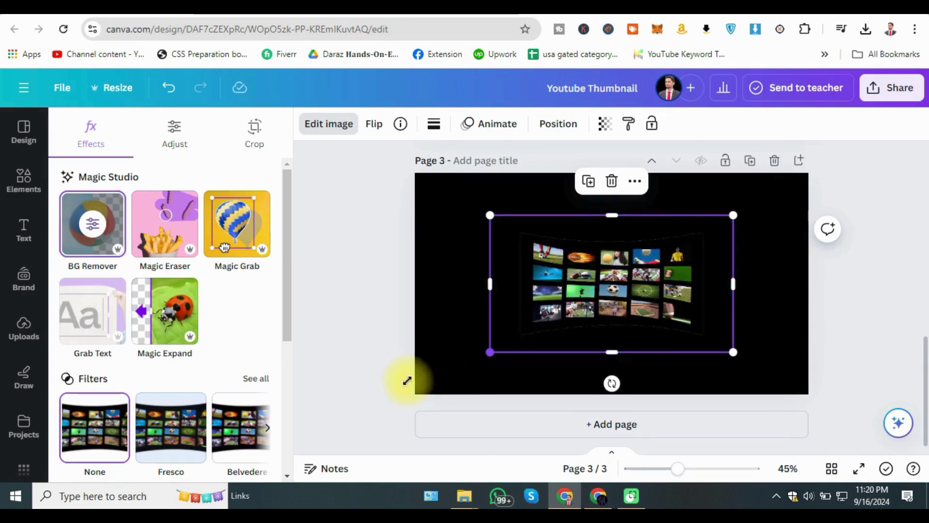
Enlarge the wall image to fill the page and re-centre it
{"action": "left_click_drag", "start_coordinate": [407, 381], "coordinate": [411, 389]}
{"action": "left_click_drag", "start_coordinate": [733, 214], "coordinate": [833, 201]}
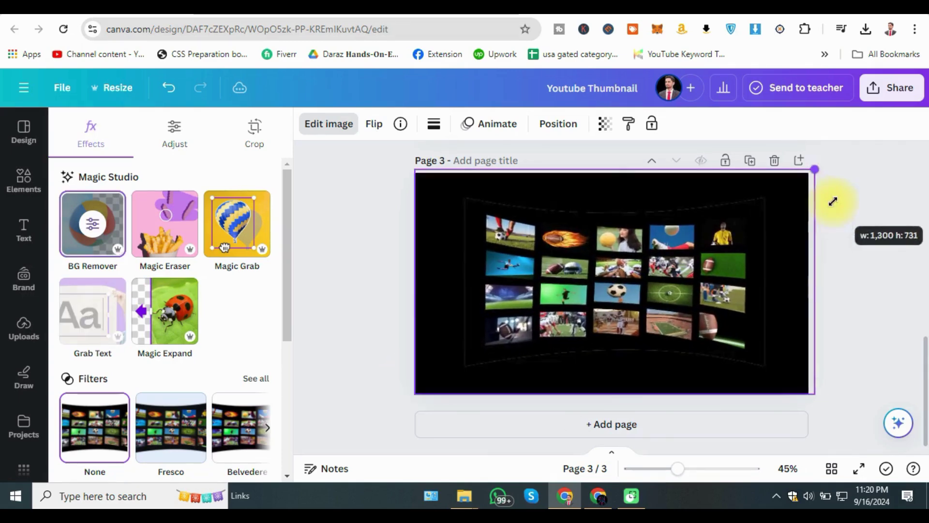
{"action": "left_click_drag", "start_coordinate": [697, 285], "coordinate": [685, 285]}
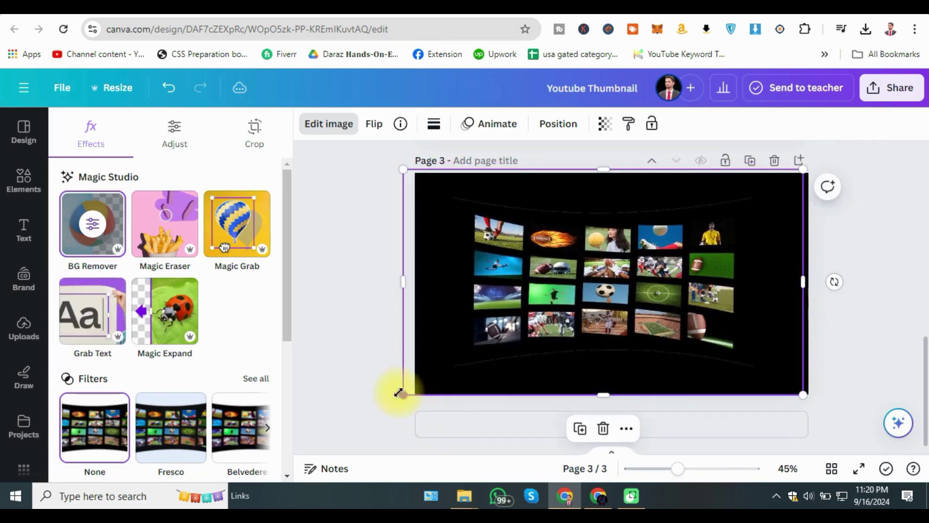
{"action": "left_click_drag", "start_coordinate": [401, 393], "coordinate": [367, 415]}
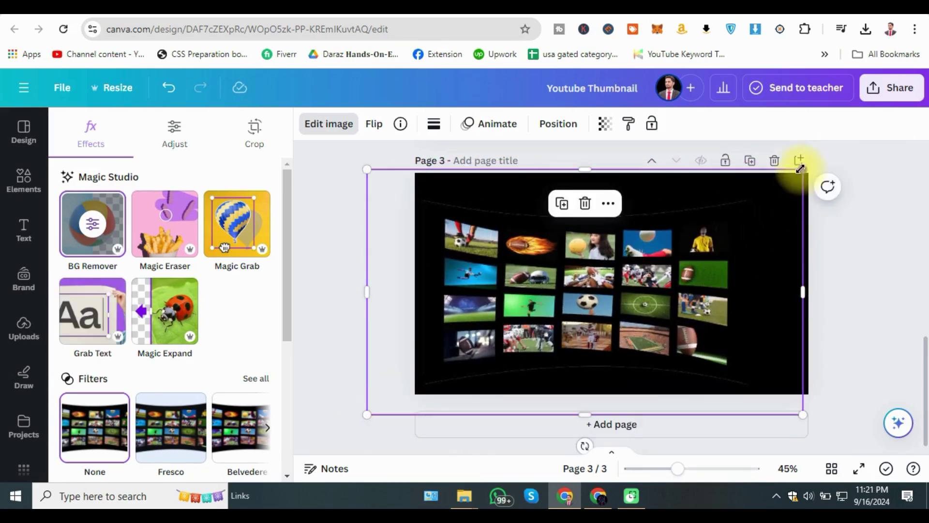
{"action": "left_click_drag", "start_coordinate": [799, 169], "coordinate": [854, 156]}
{"action": "left_click_drag", "start_coordinate": [706, 270], "coordinate": [696, 269]}
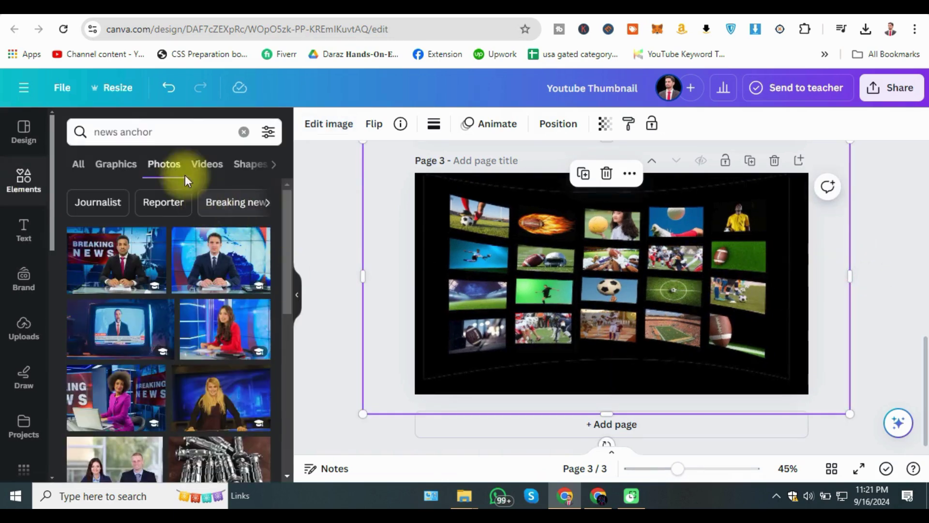
Add the green-screen news anchor woman photo and remove her background
{"action": "scroll", "coordinate": [176, 265], "scroll_direction": "down", "scroll_amount": 2}
{"action": "left_click", "coordinate": [317, 288]}
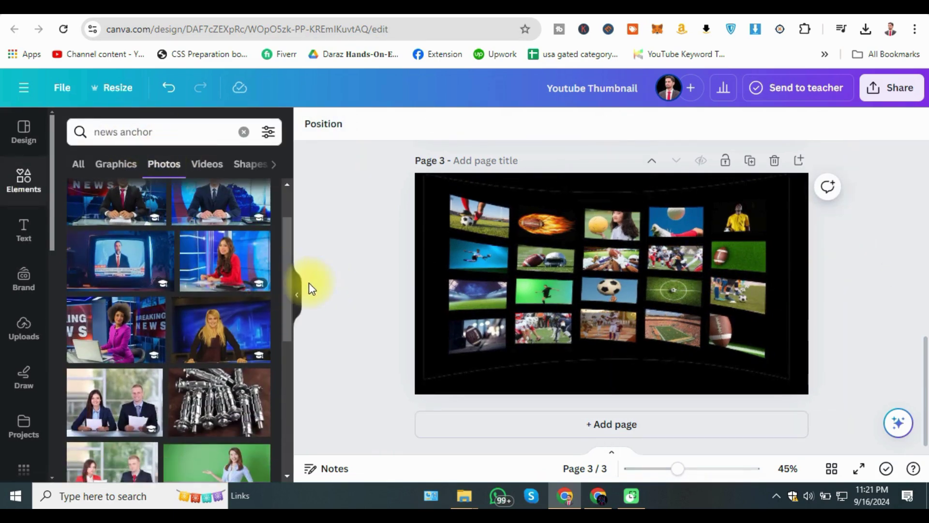
{"action": "scroll", "coordinate": [218, 462], "scroll_direction": "down", "scroll_amount": 2}
{"action": "left_click", "coordinate": [218, 406]}
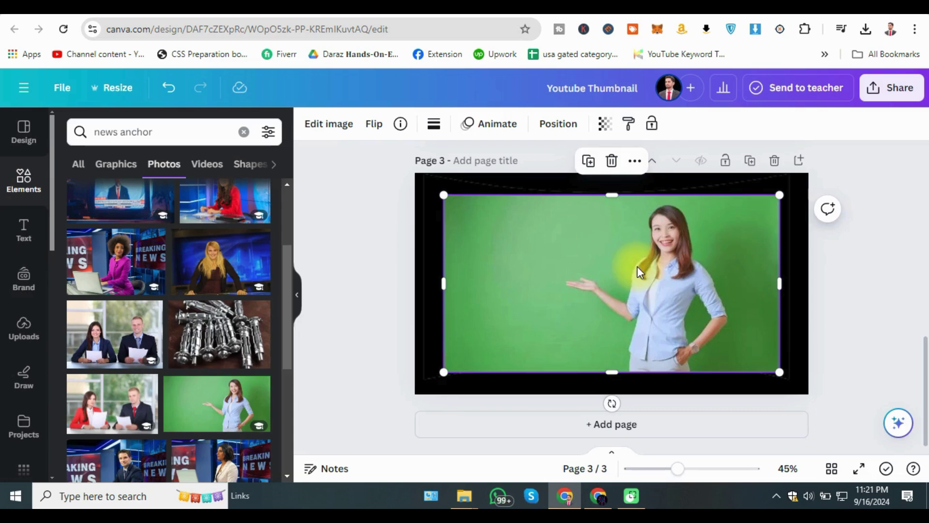
{"action": "left_click", "coordinate": [318, 121]}
{"action": "left_click", "coordinate": [92, 223]}
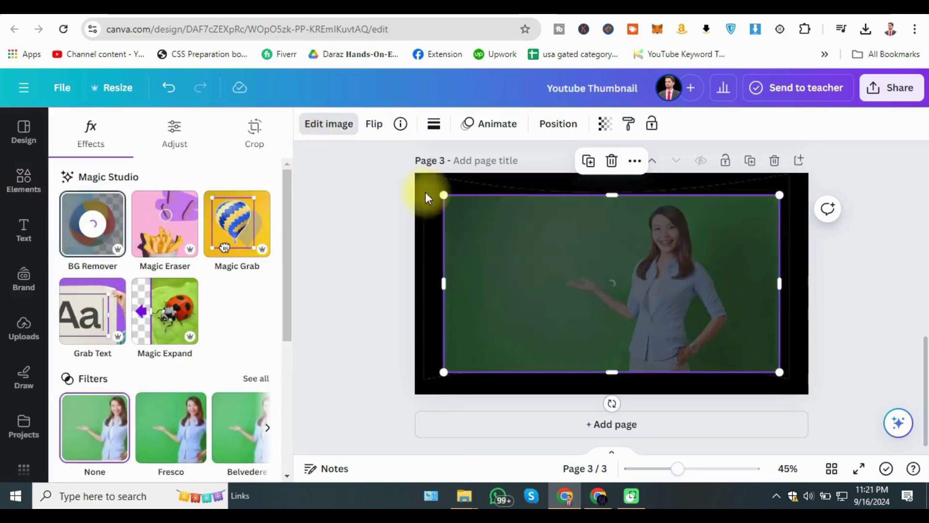
Resize the presenter cutout and stand her right of centre before the screens
{"action": "mouse_move", "coordinate": [779, 196]}
{"action": "left_mouse_down"}
{"action": "mouse_move", "coordinate": [691, 260]}
{"action": "mouse_move", "coordinate": [706, 265]}
{"action": "mouse_move", "coordinate": [774, 194]}
{"action": "left_mouse_up"}
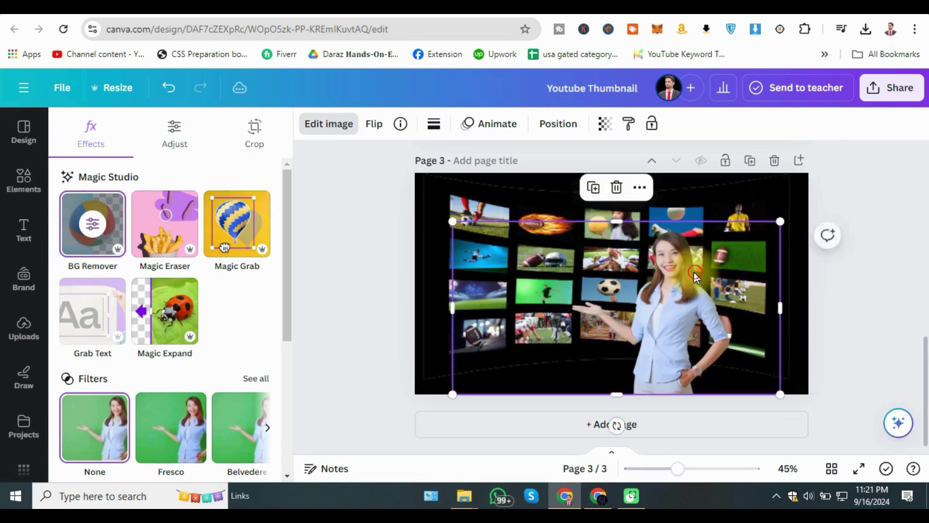
{"action": "left_click_drag", "start_coordinate": [702, 263], "coordinate": [672, 273]}
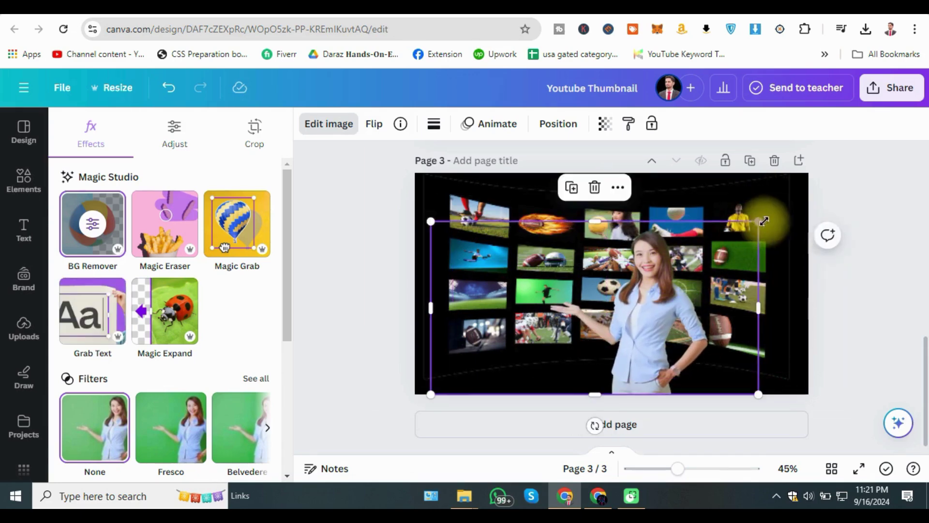
{"action": "left_click", "coordinate": [879, 220]}
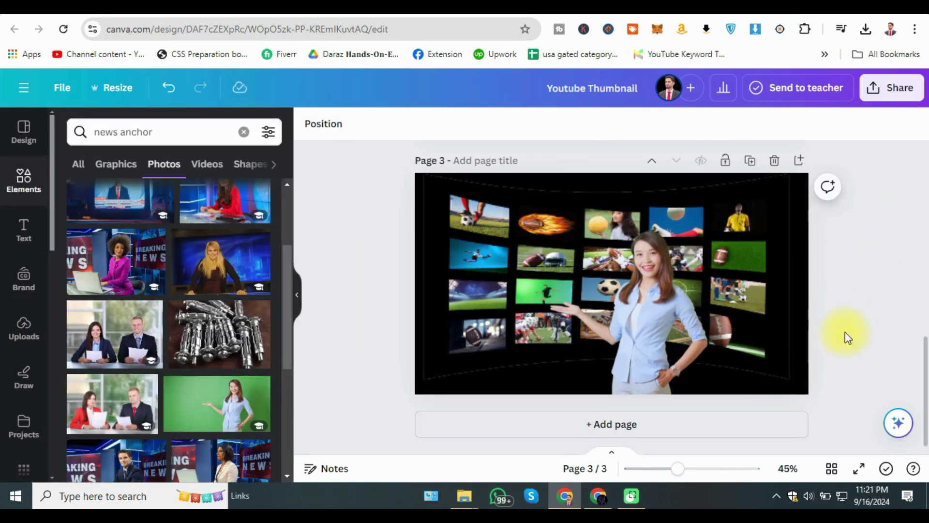